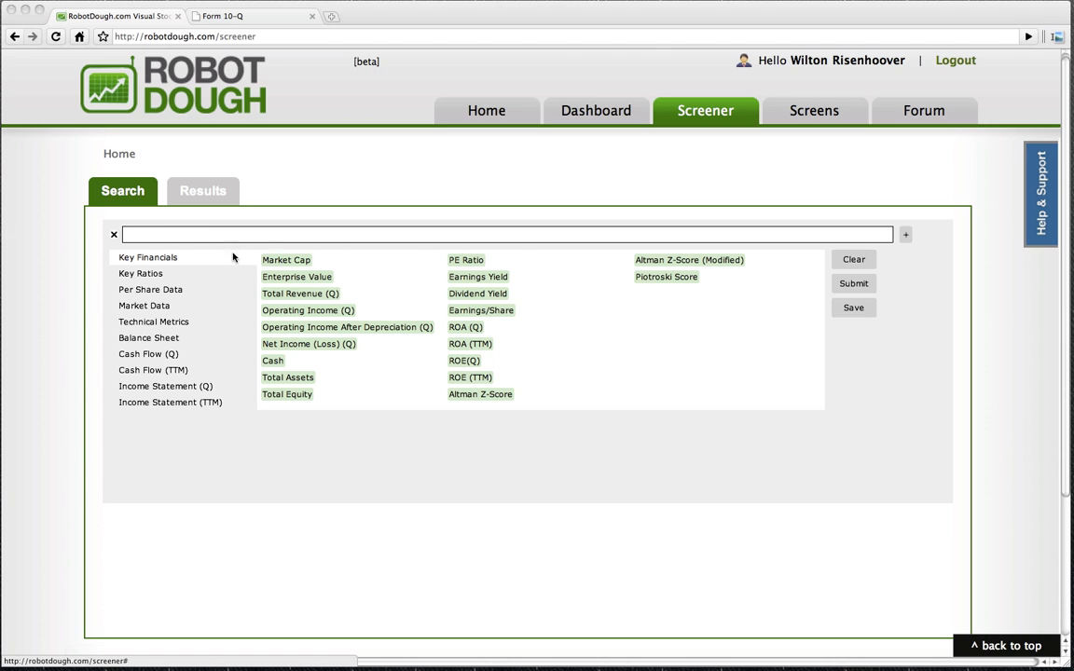
# Try adding the Market Cap metric to the query line and remove it again
pyautogui.click(284, 262)
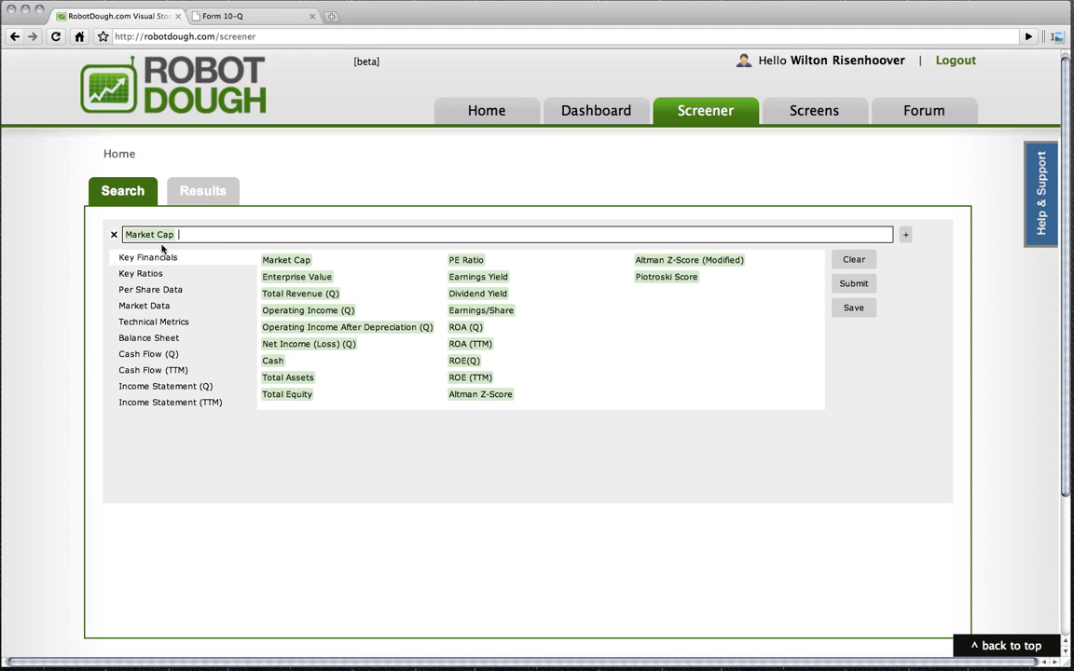
pyautogui.press('BackSpace')
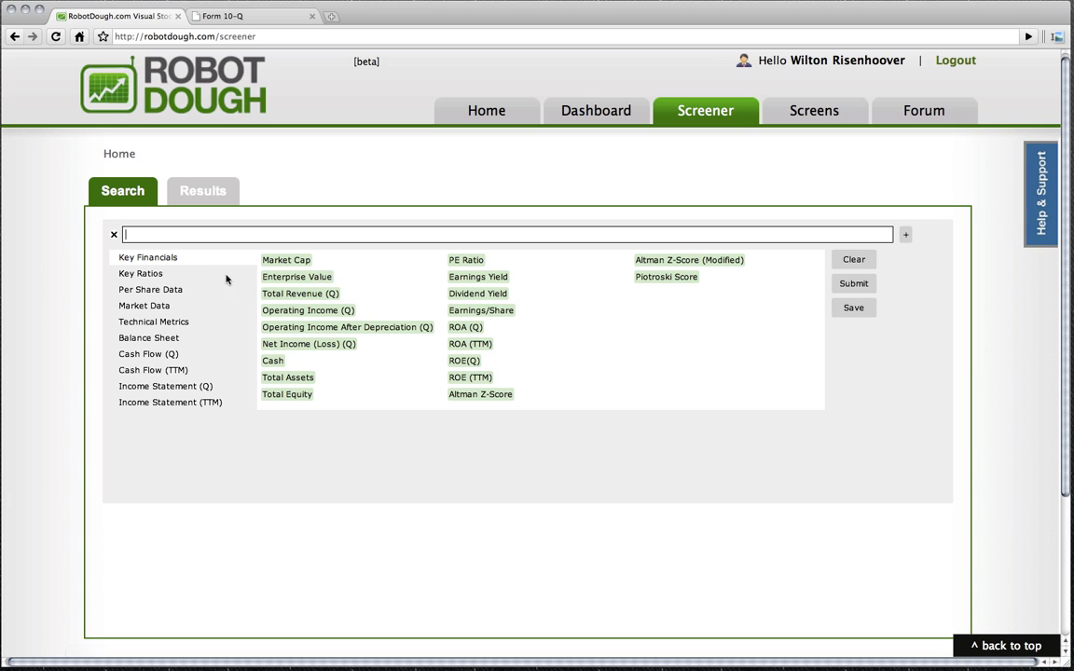
# Browse the metrics offered in each category from Key Ratios to Income Statement (TTM), then return to Key Financials
pyautogui.click(129, 274)
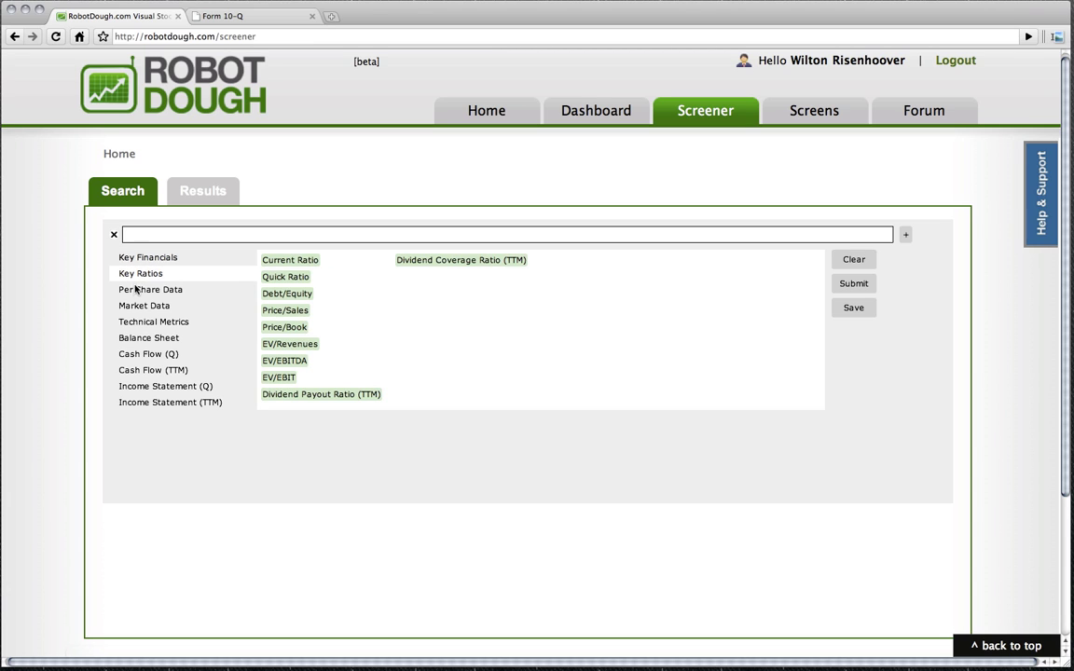
pyautogui.click(135, 290)
pyautogui.click(138, 305)
pyautogui.click(139, 324)
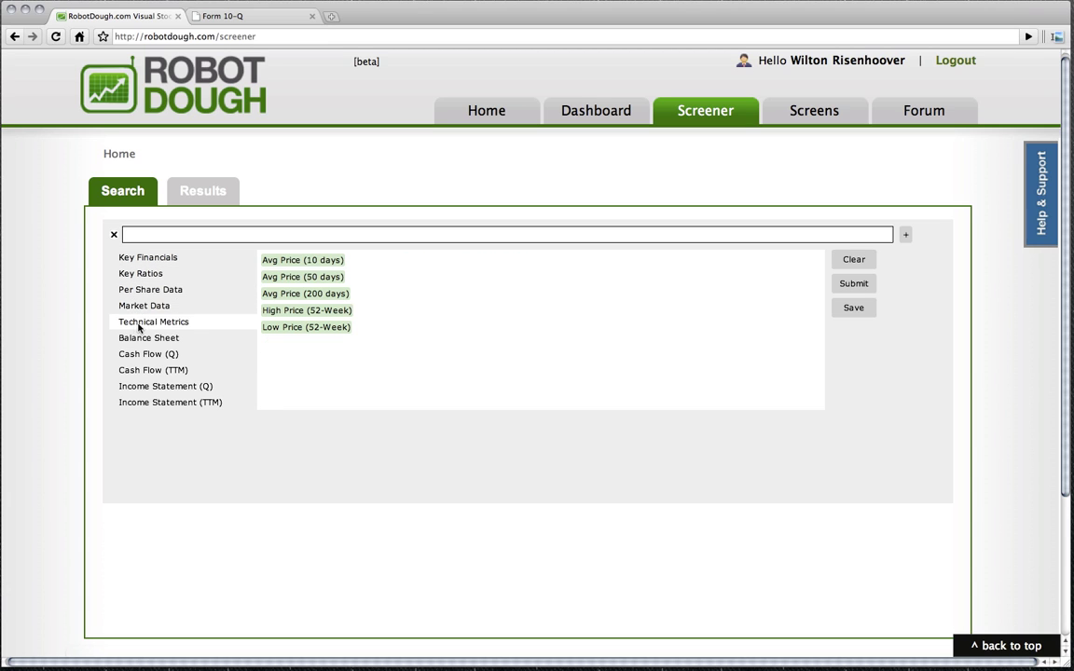
pyautogui.click(142, 338)
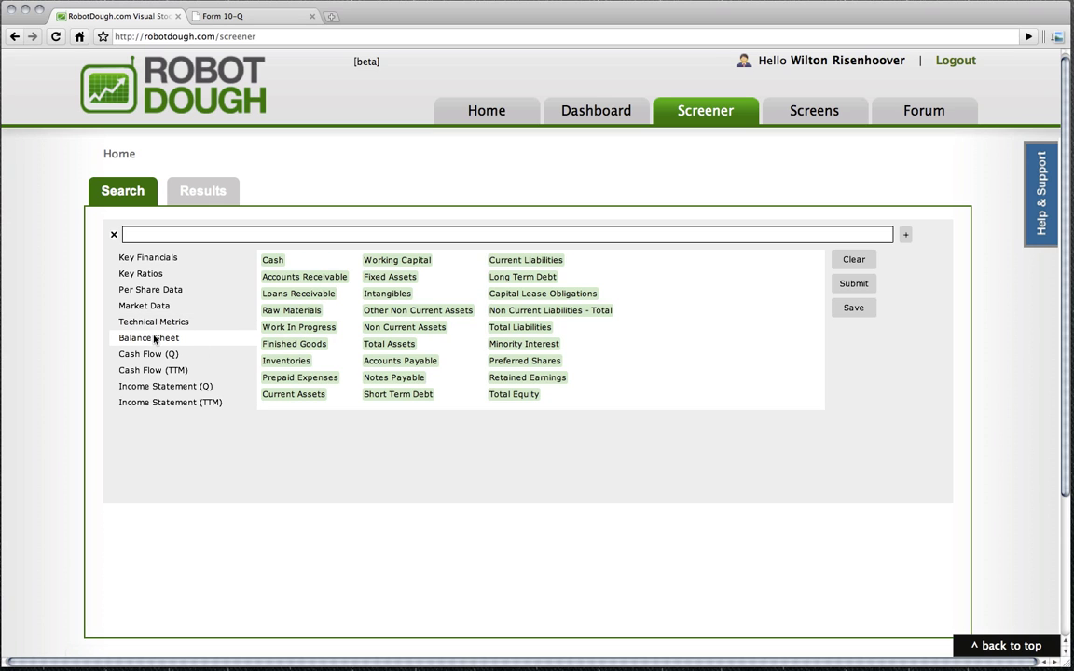
pyautogui.click(179, 355)
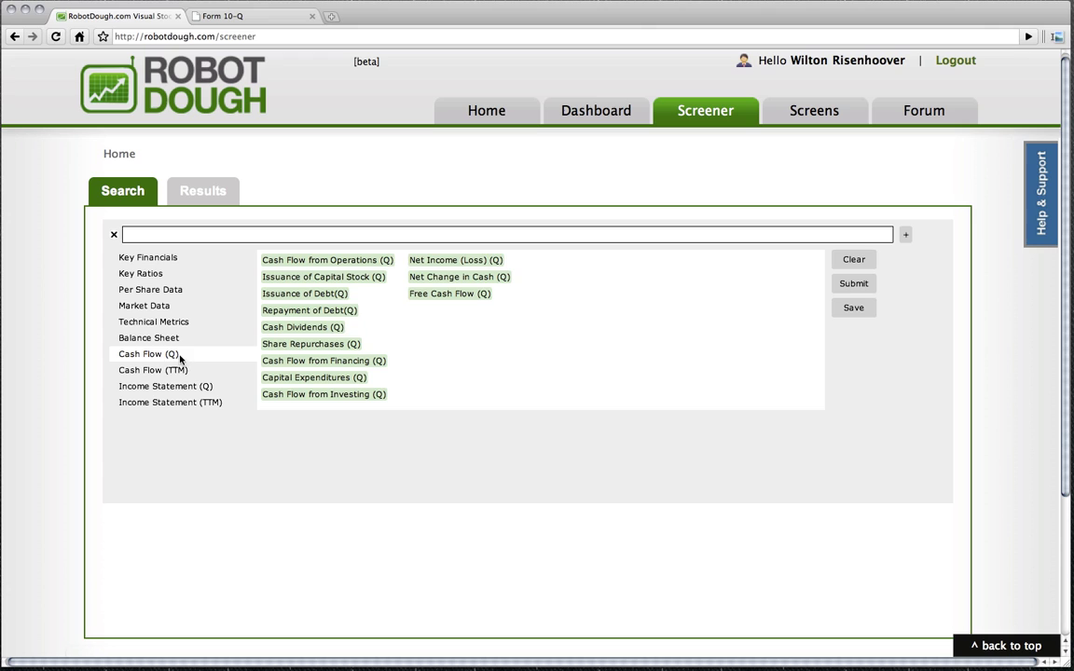
pyautogui.click(154, 370)
pyautogui.click(155, 386)
pyautogui.click(151, 403)
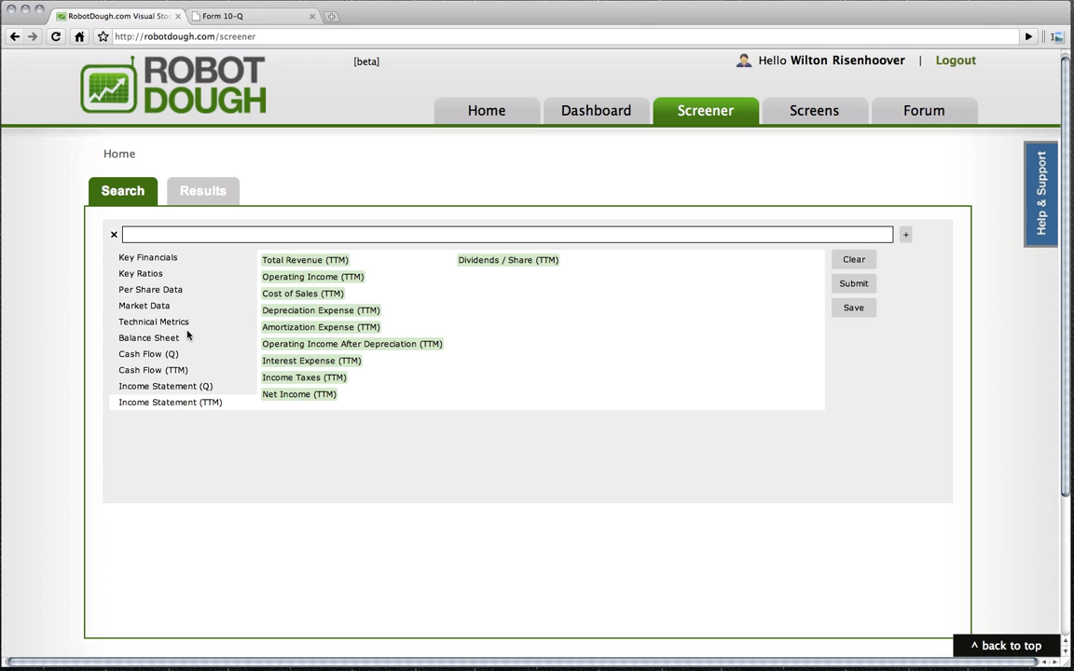
pyautogui.click(162, 356)
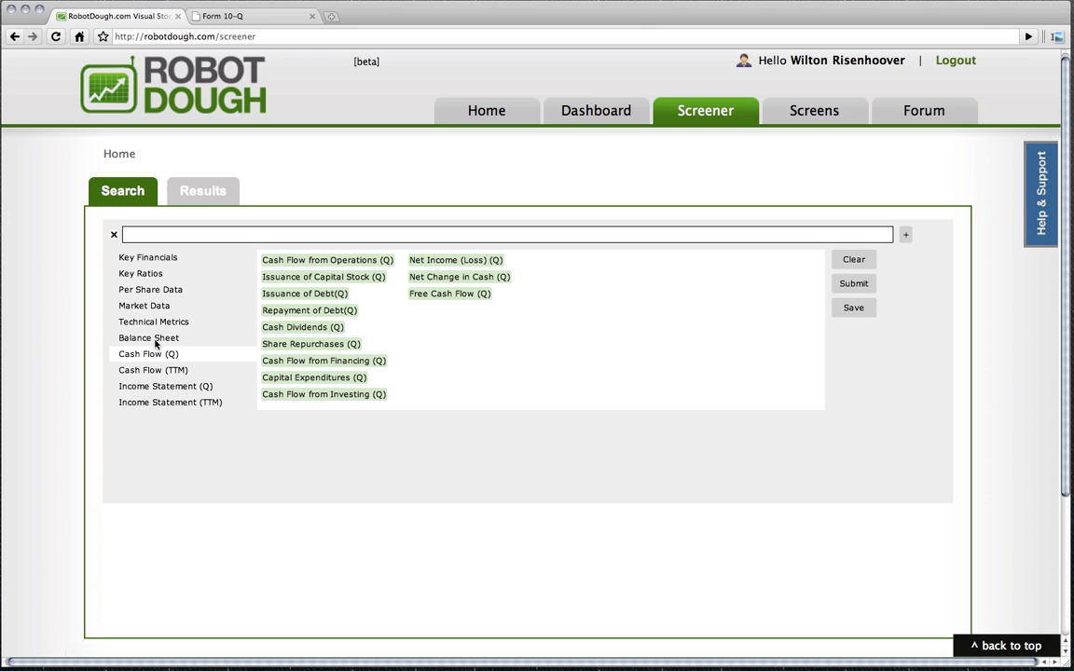
pyautogui.click(155, 340)
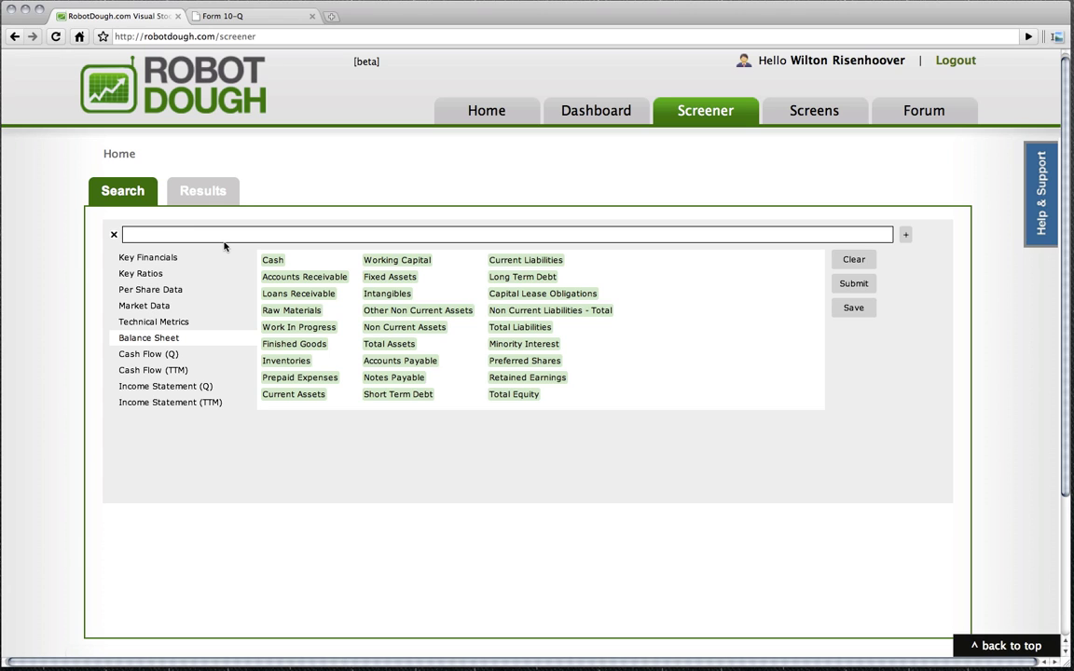
pyautogui.click(165, 262)
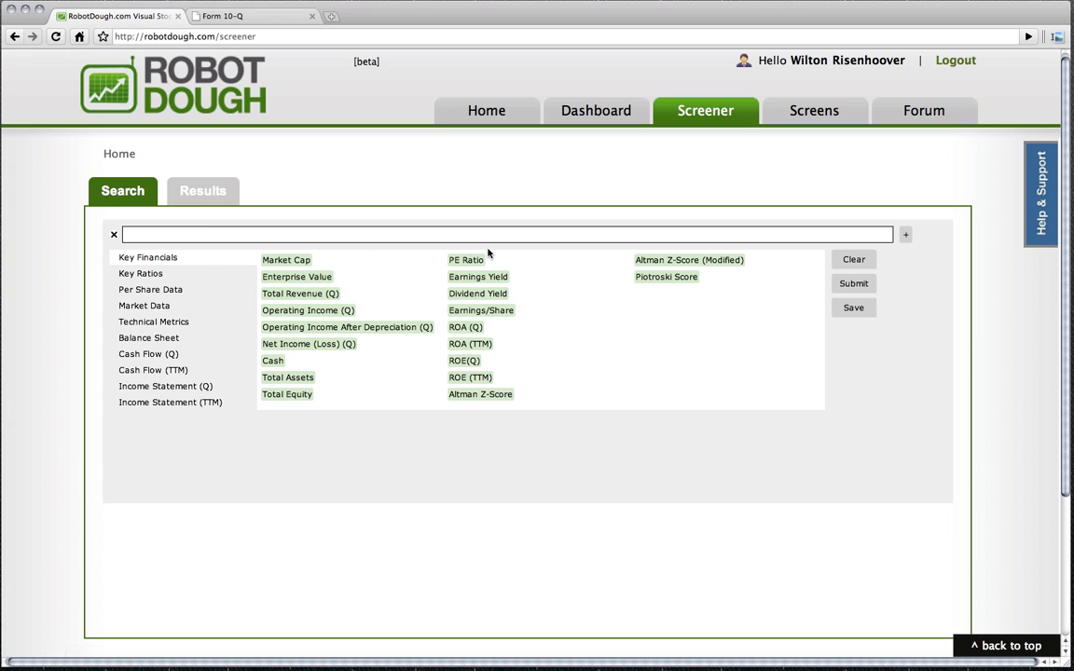
pyautogui.click(471, 263)
pyautogui.click(114, 234)
pyautogui.moveTo(463, 260); pyautogui.dragTo(160, 219)
# Build the query PE Ratio < 15 and submit the screen
pyautogui.write('PE')
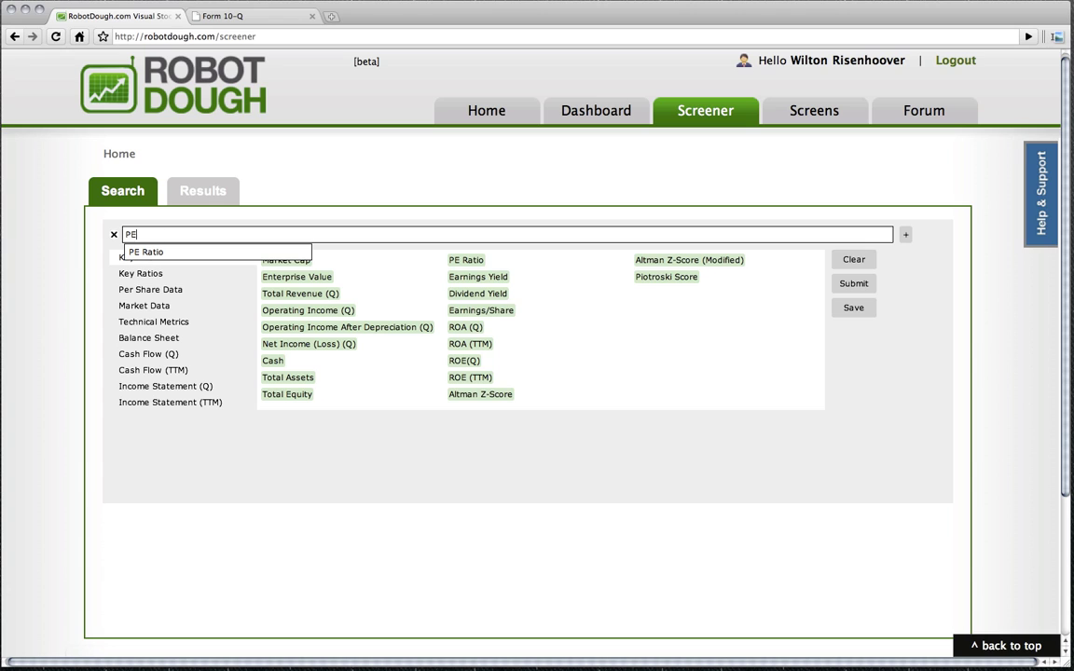
pyautogui.press('Down')
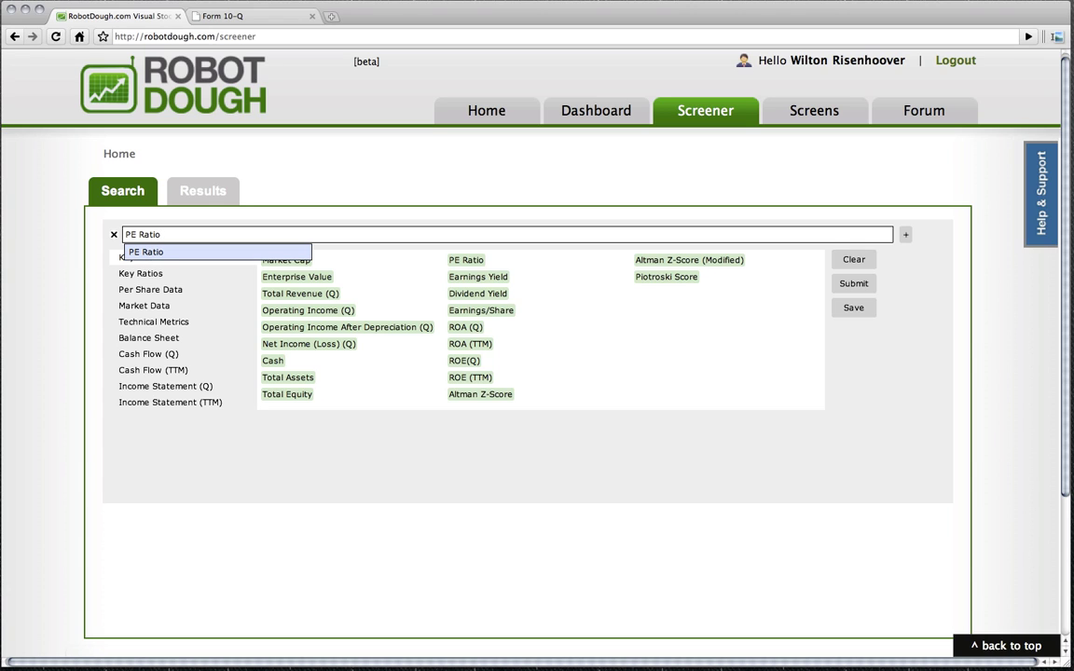
pyautogui.press('Return')
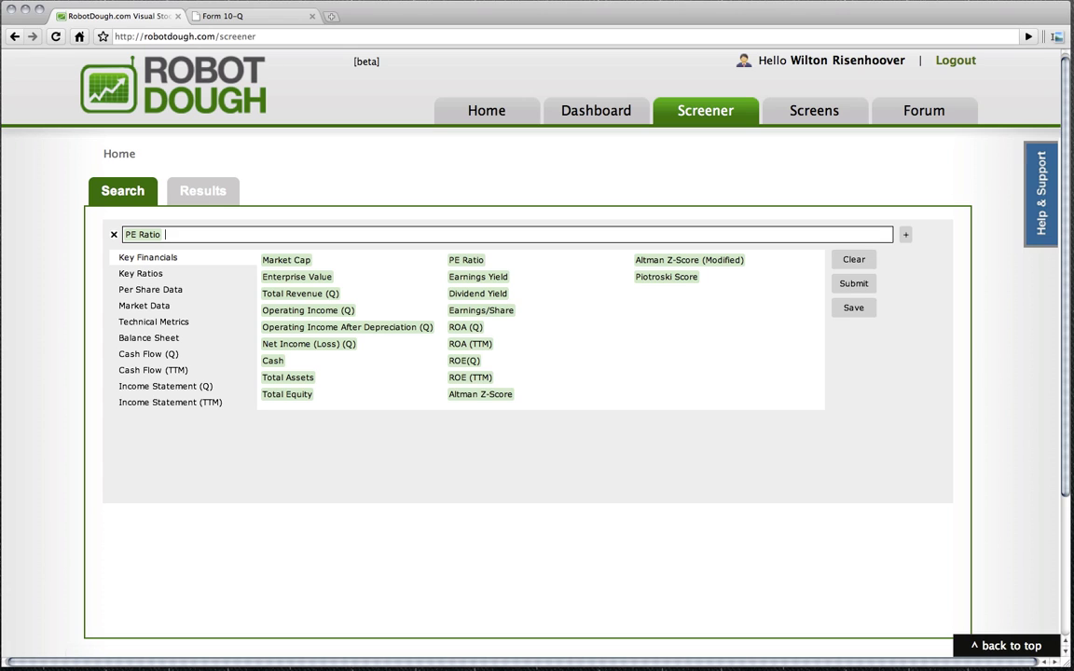
pyautogui.write('< 15')
pyautogui.click(853, 285)
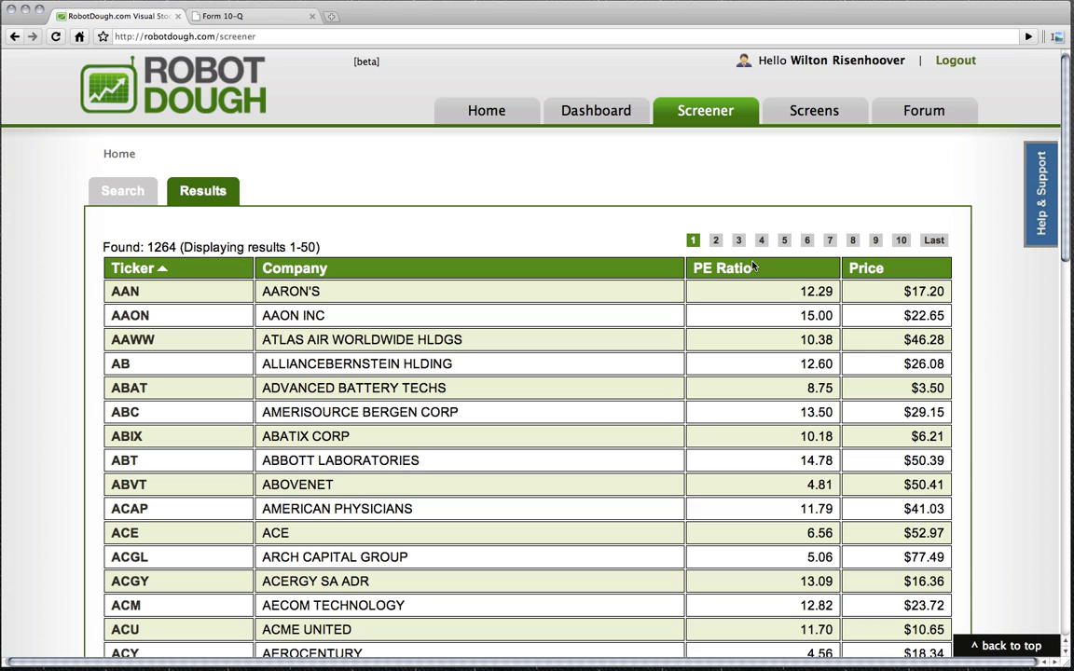
# Check the submitted query again and sort the matching stocks by PE Ratio in ascending order
pyautogui.click(137, 197)
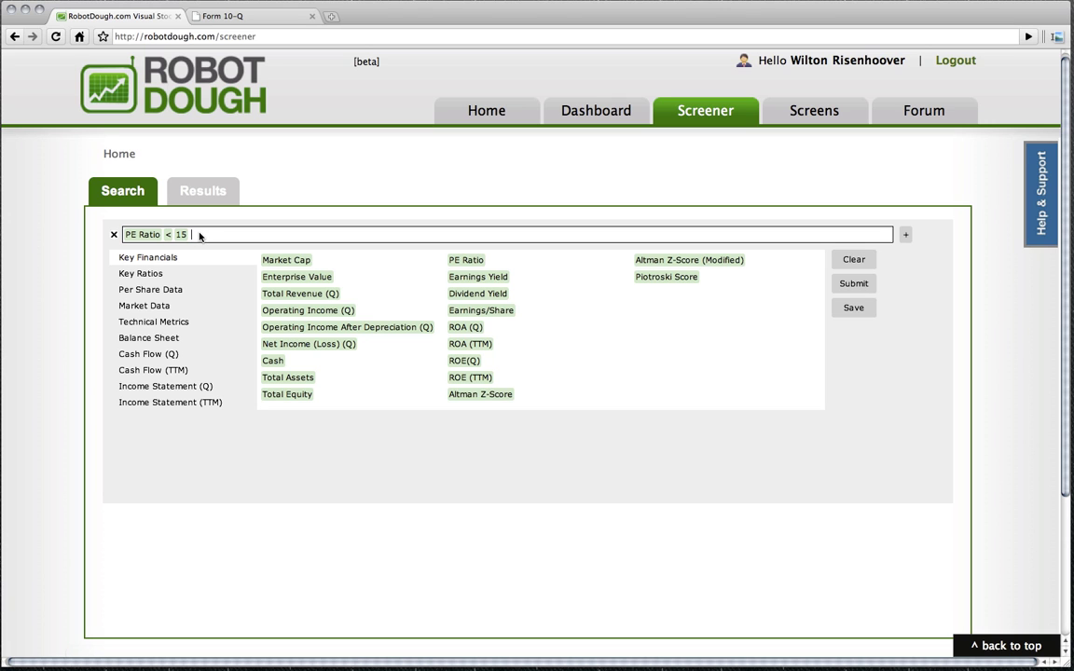
pyautogui.click(195, 195)
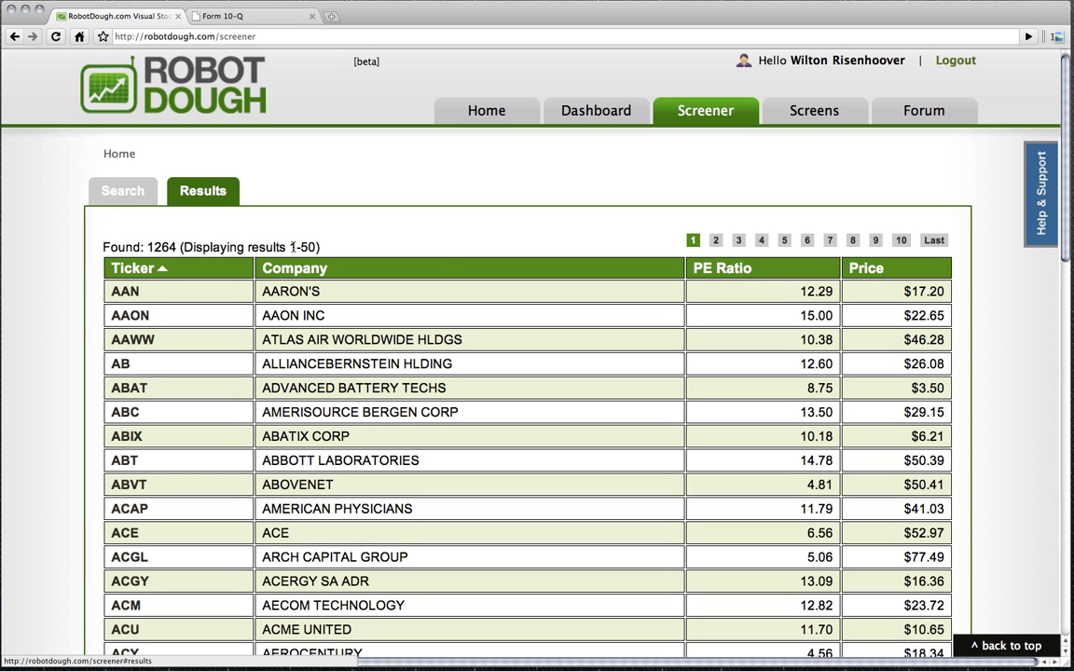
pyautogui.click(719, 269)
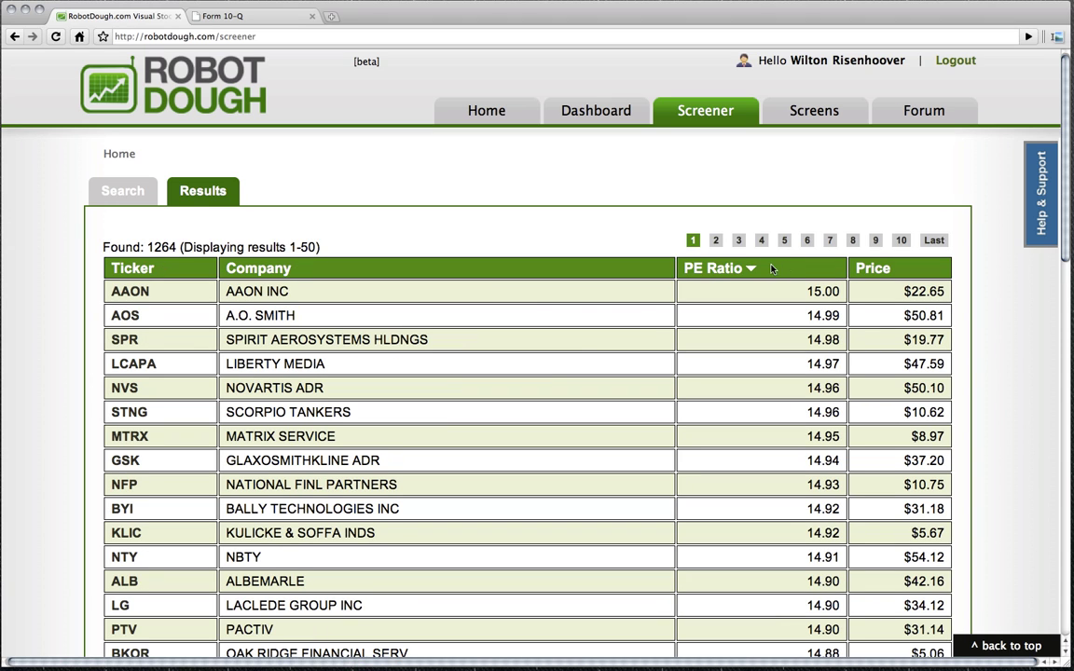
pyautogui.click(713, 269)
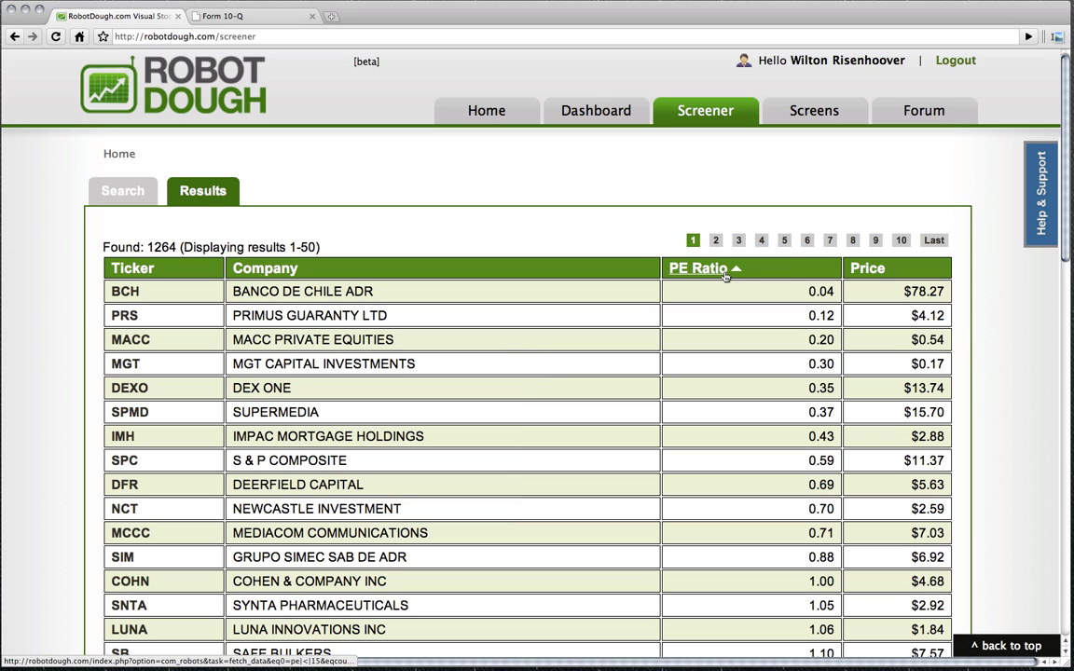
# Sort the results by Price descending, view page 9, and return to ascending PE Ratio order
pyautogui.click(894, 261)
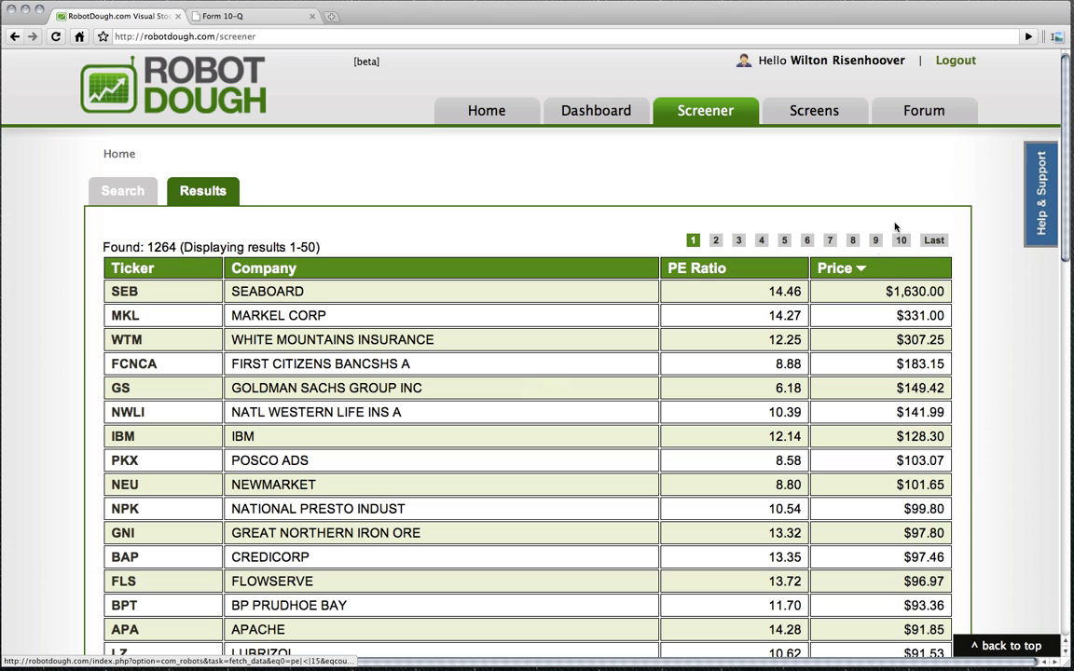
pyautogui.click(874, 240)
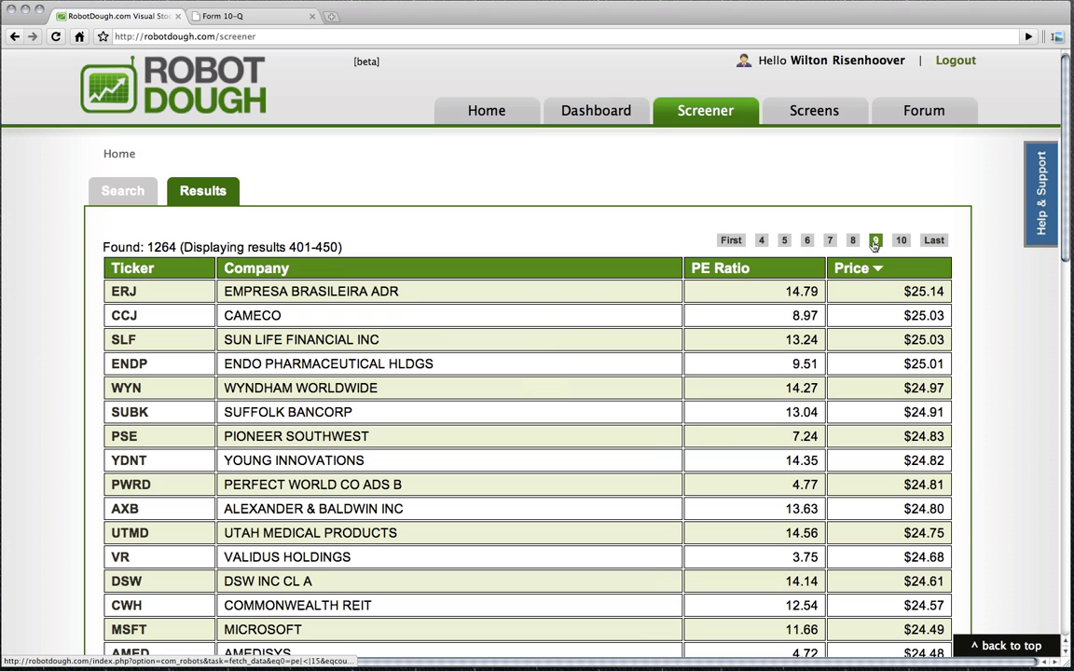
pyautogui.click(718, 269)
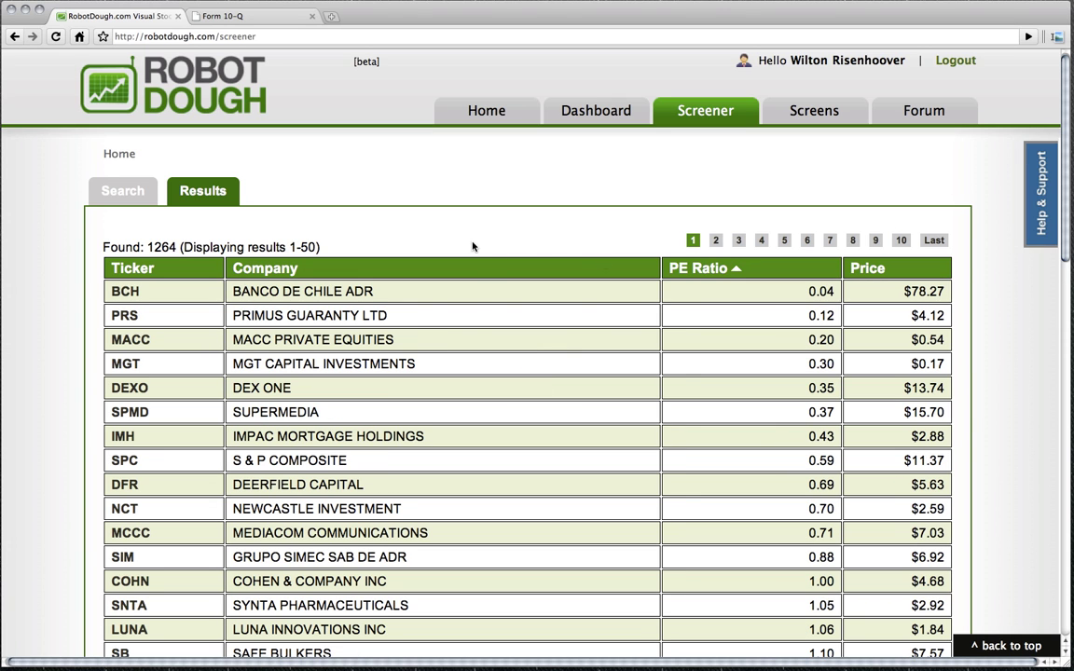
# Return to the query builder and clear the PE Ratio condition from the query line
pyautogui.click(125, 198)
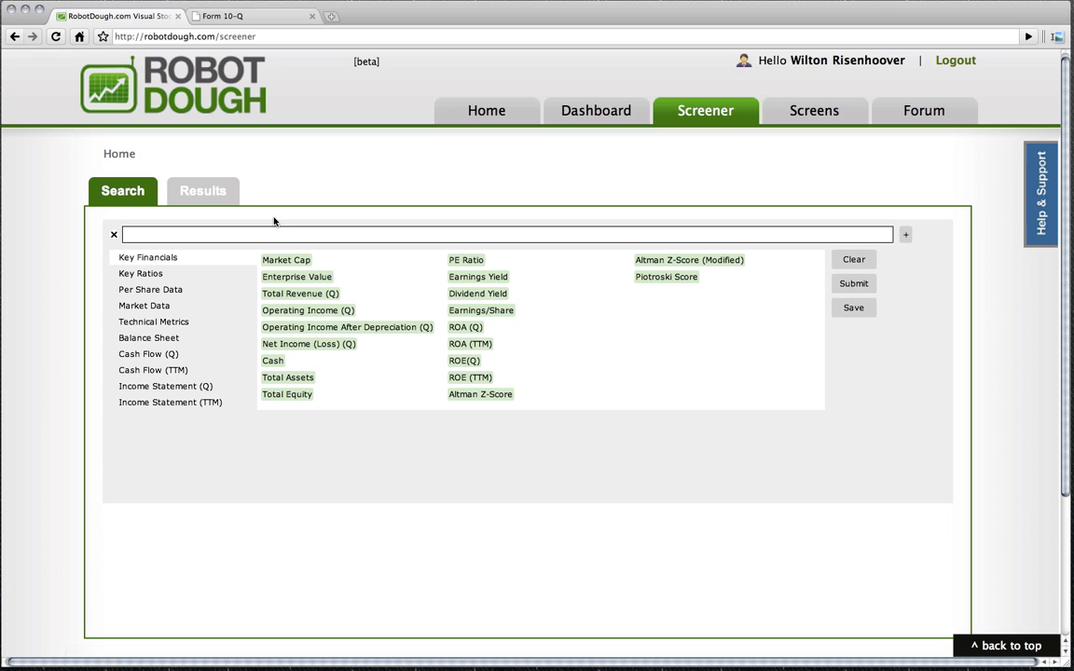
pyautogui.write('PE')
pyautogui.press('Return')
pyautogui.press('BackSpace')
pyautogui.press('BackSpace')
pyautogui.press('BackSpace')
pyautogui.press('BackSpace')
pyautogui.press('BackSpace')
pyautogui.press('BackSpace')
pyautogui.press('BackSpace')
pyautogui.press('BackSpace')
# Enter the condition Net Income (Q) > 0 and add an empty second query line
pyautogui.write('Ne')
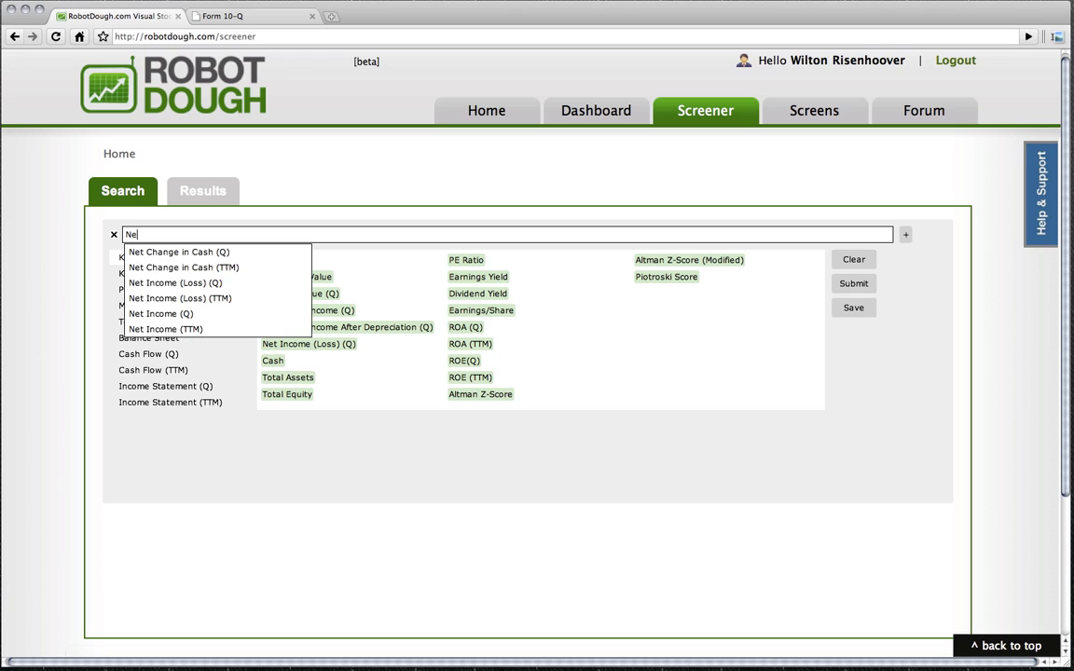
pyautogui.press('Down')
pyautogui.press('Down')
pyautogui.press('Down')
pyautogui.press('Down')
pyautogui.press('Down')
pyautogui.press('Return')
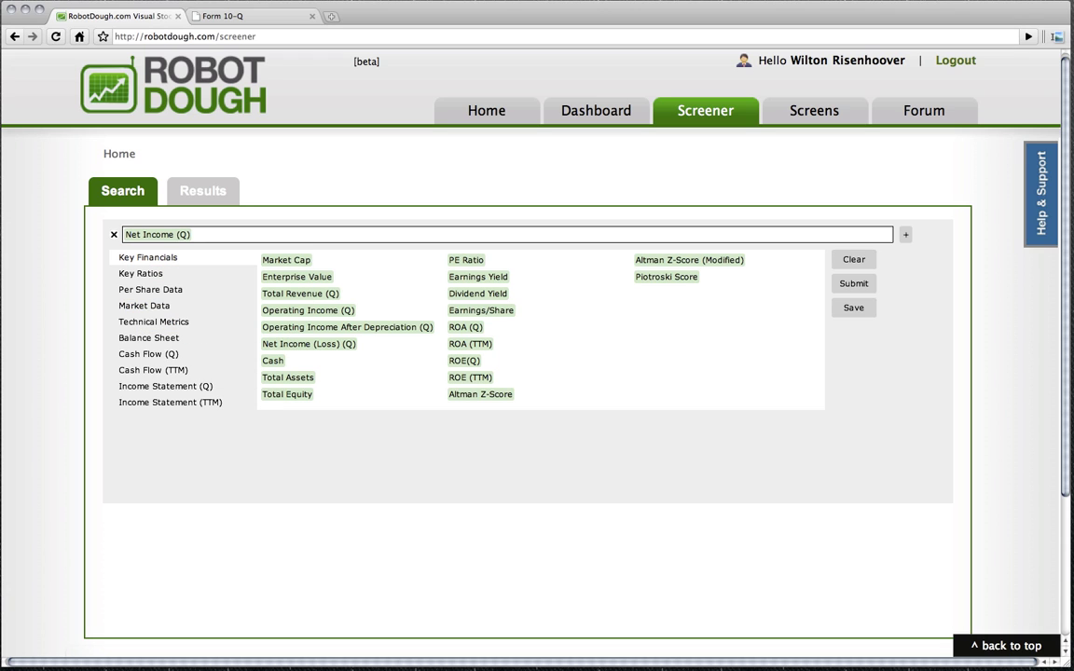
pyautogui.write('> 0')
pyautogui.press('Return')
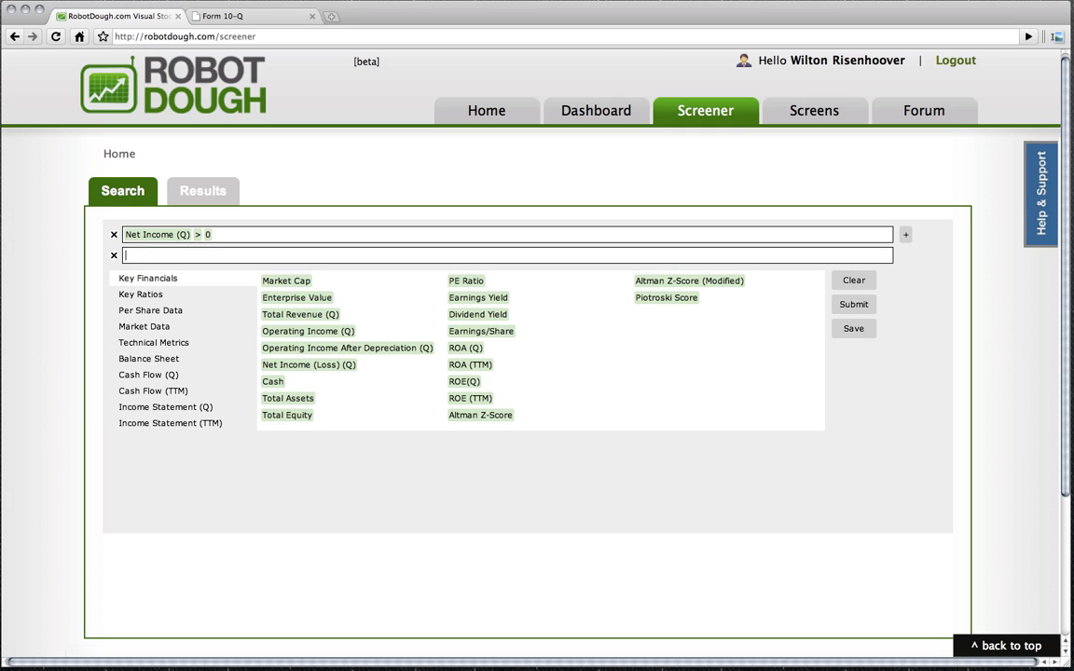
# Enter Free Cash Flow (Q) < 0 as the second condition, run the screen and look through the matching stocks
pyautogui.write('Free')
pyautogui.press('Down')
pyautogui.press('Return')
pyautogui.write('<')
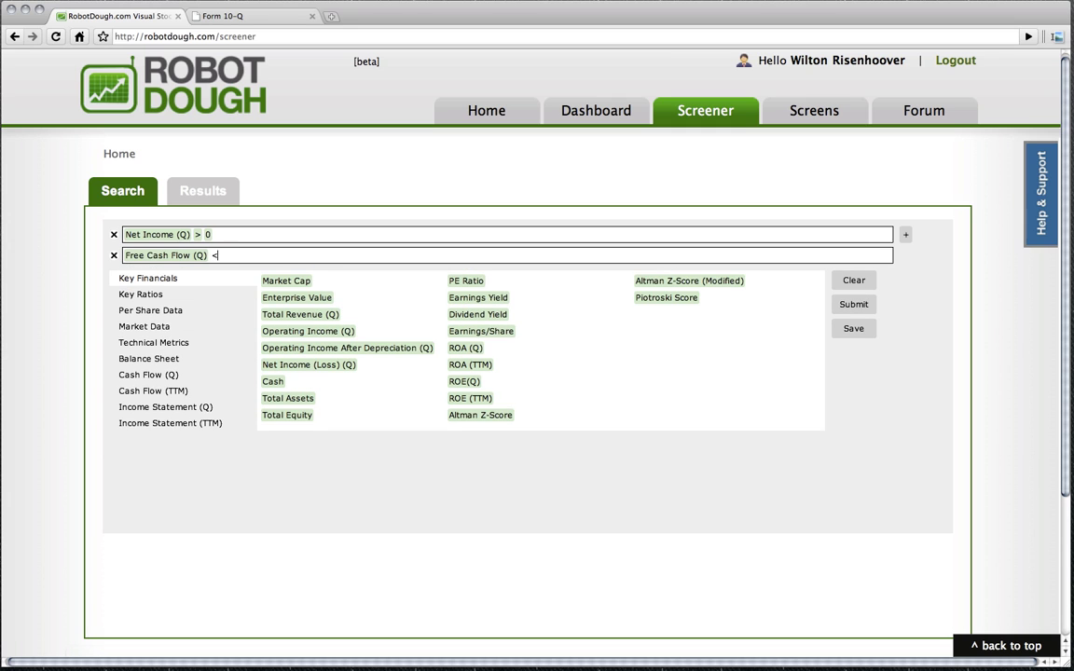
pyautogui.write(' 0')
pyautogui.press('Return')
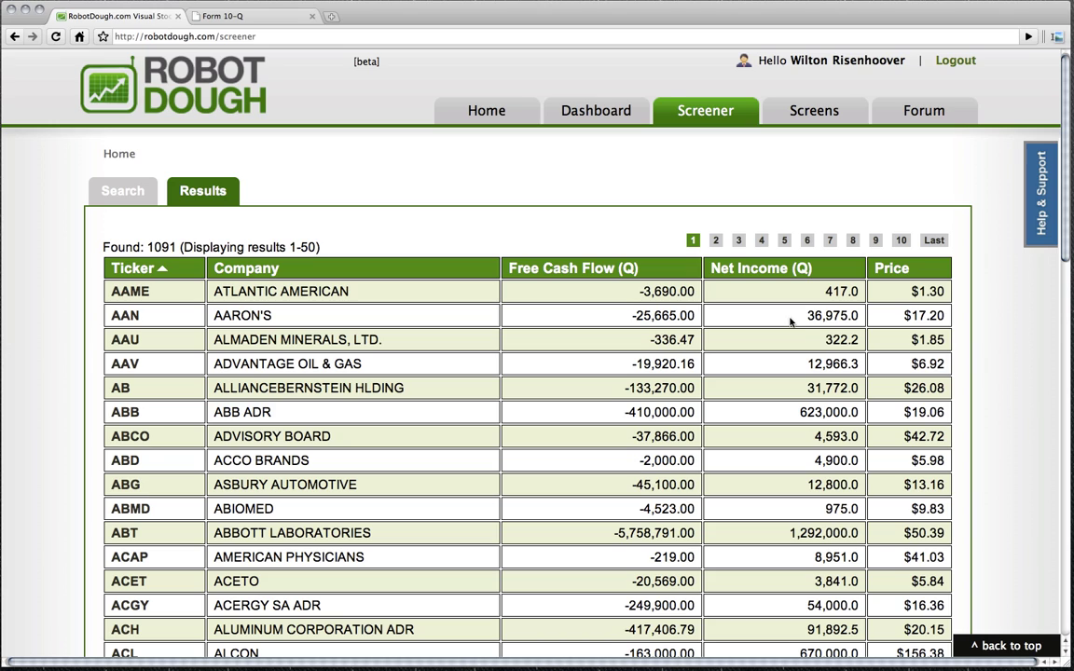
pyautogui.scroll(-2, 801, 336)
pyautogui.scroll(3, 802, 331)
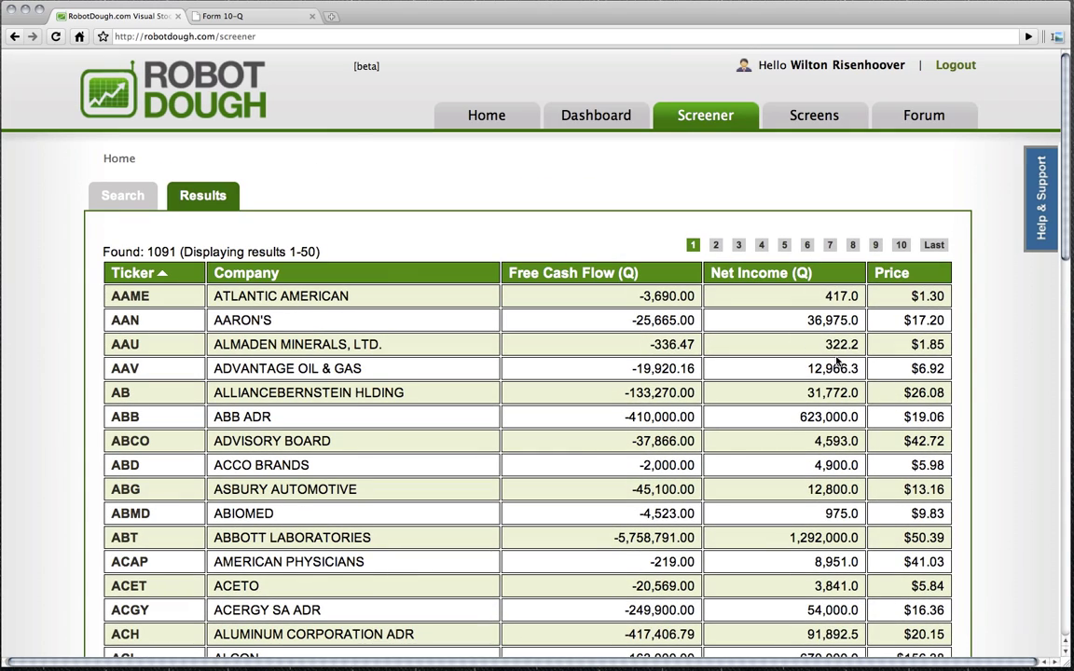
pyautogui.scroll(-5, 799, 366)
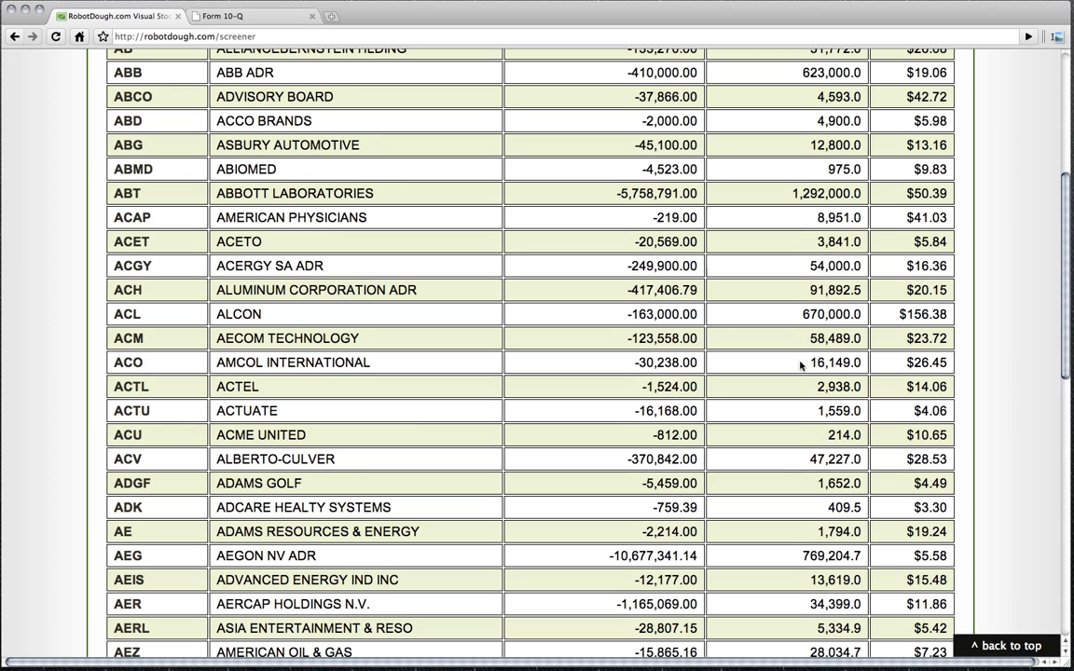
pyautogui.scroll(5, 650, 383)
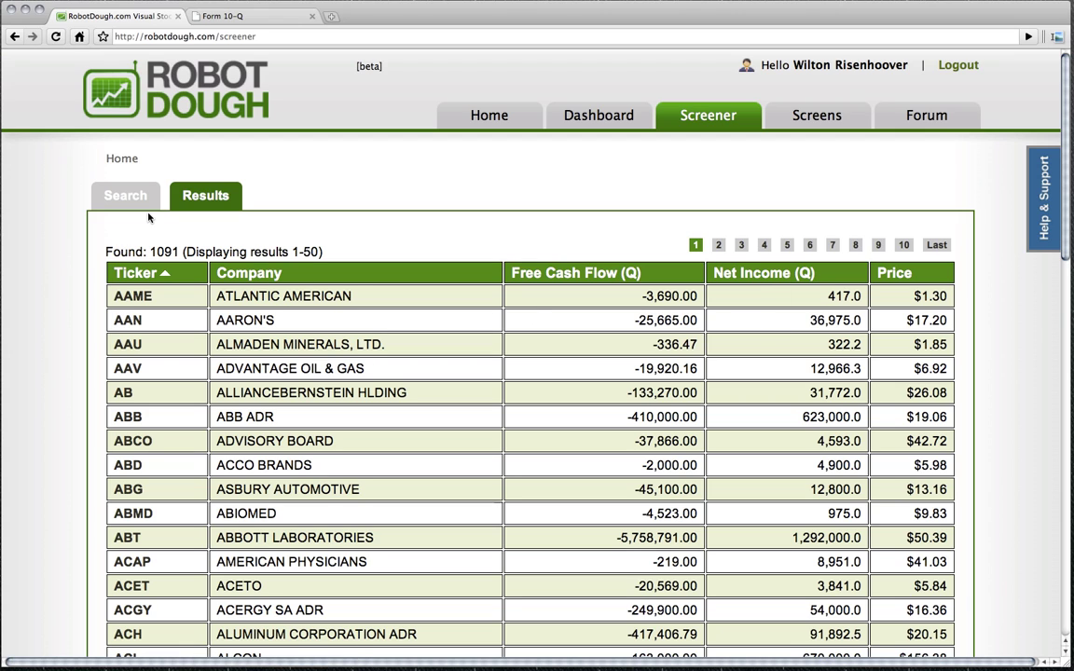
# Return to the query builder and delete the Free Cash Flow (Q) and Net Income (Q) conditions
pyautogui.click(116, 199)
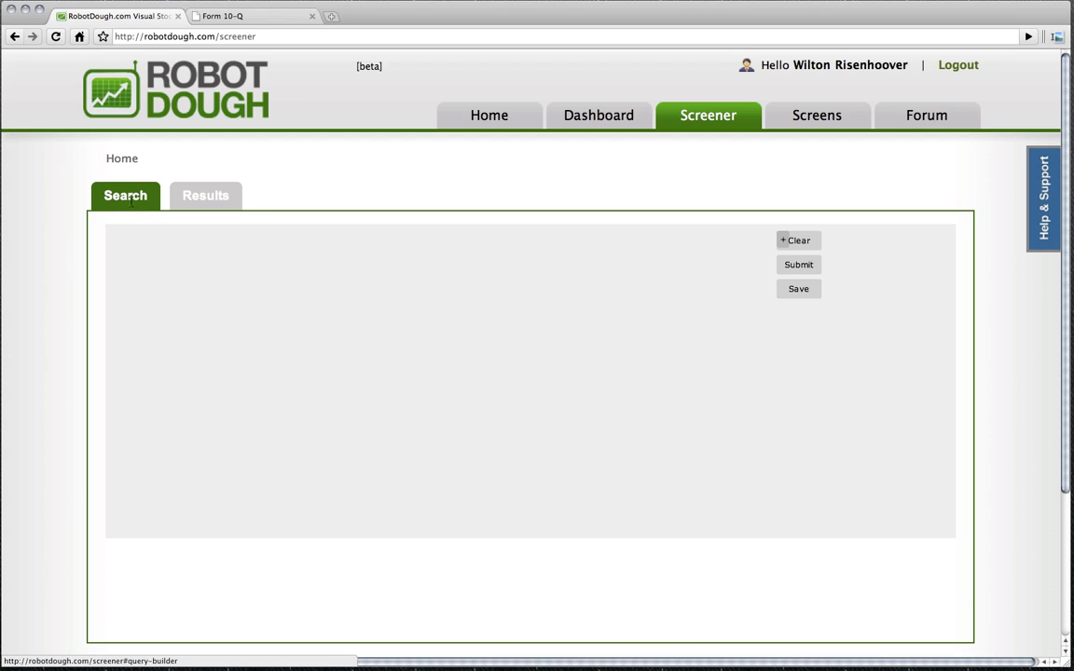
pyautogui.click(277, 260)
pyautogui.press('BackSpace')
pyautogui.press('BackSpace')
pyautogui.press('BackSpace')
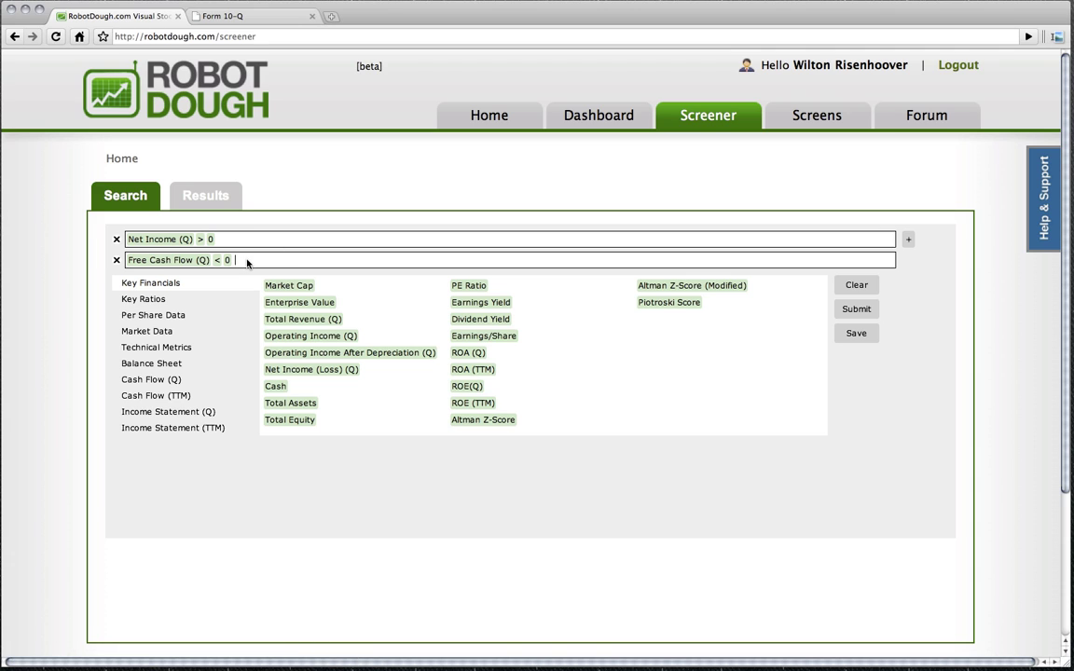
pyautogui.press('BackSpace')
pyautogui.press('BackSpace')
pyautogui.press('BackSpace')
pyautogui.press('BackSpace')
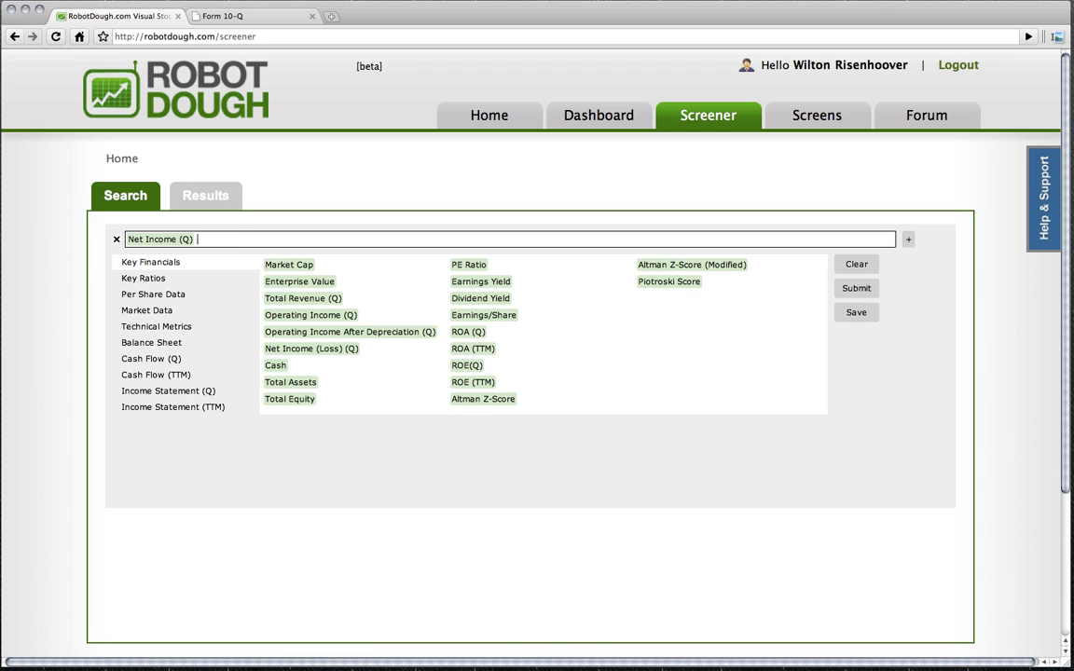
# Enter the condition PE Ratio < 15 on the first query line and add an empty second line
pyautogui.write('PE')
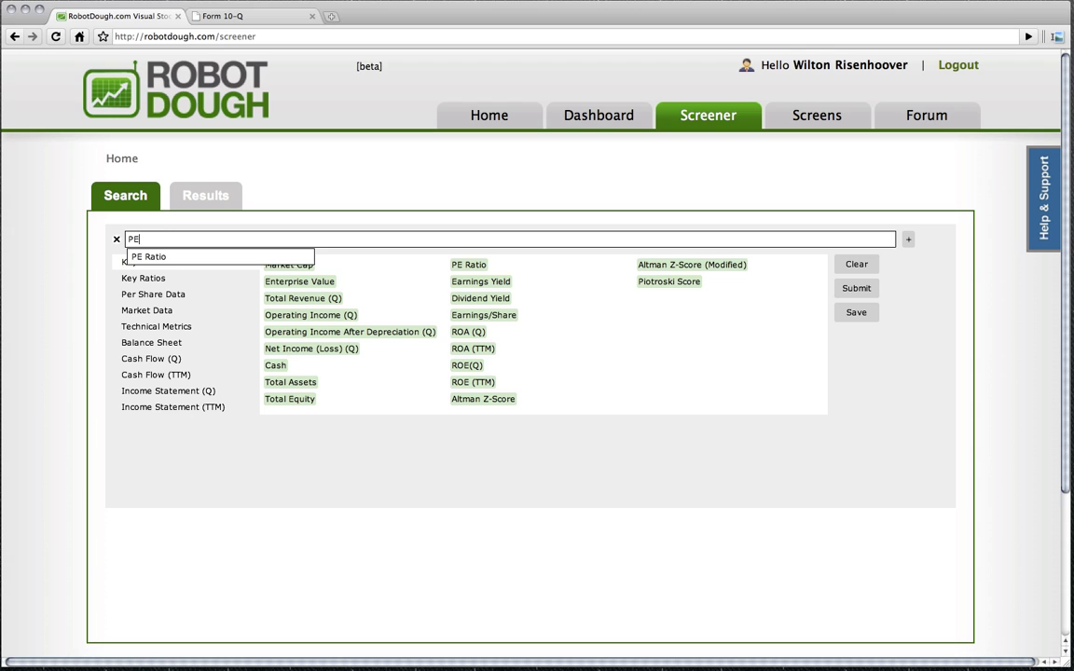
pyautogui.press('Return')
pyautogui.write('<')
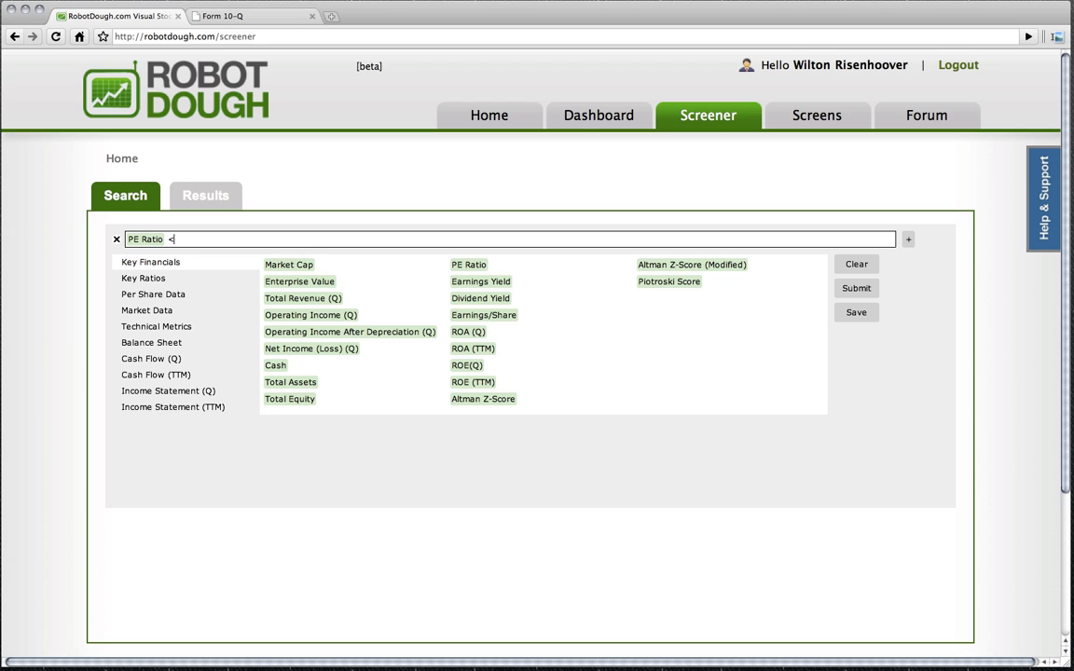
pyautogui.write(' 15')
pyautogui.press('Return')
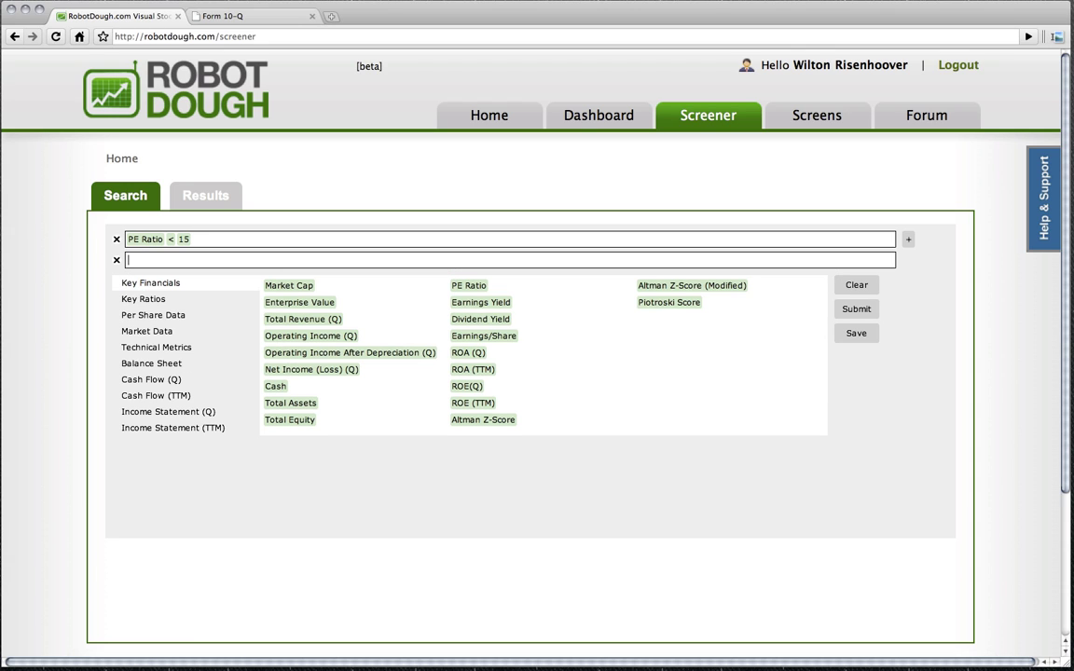
# Enter Free Cash Flow (Q) > 0 as the second condition and run the screen
pyautogui.write('free')
pyautogui.press('Return')
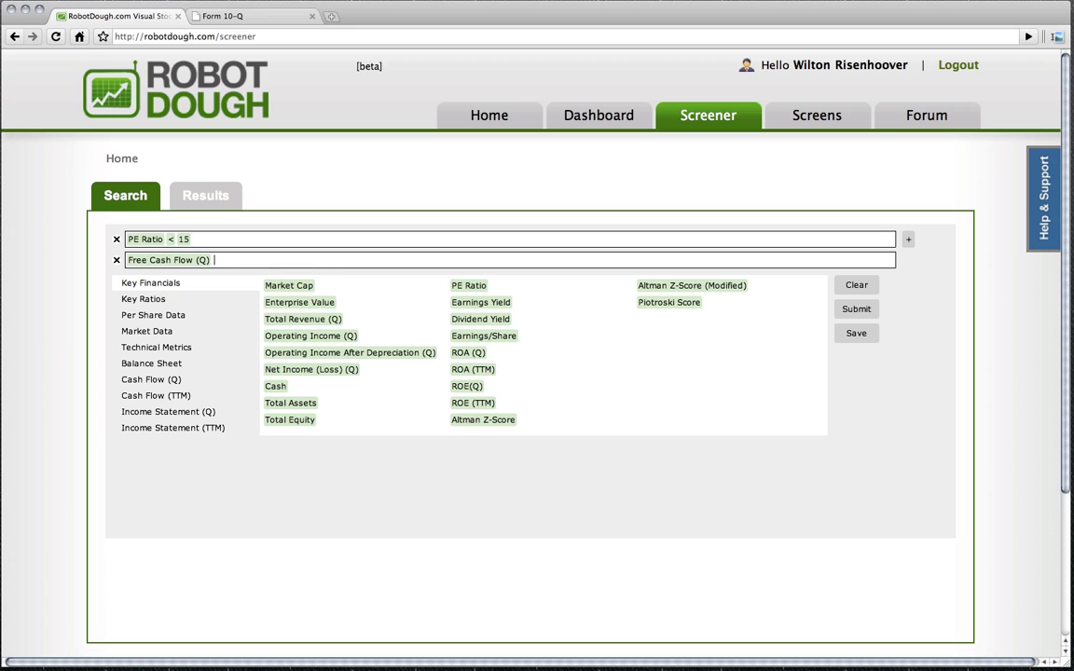
pyautogui.write('> 0')
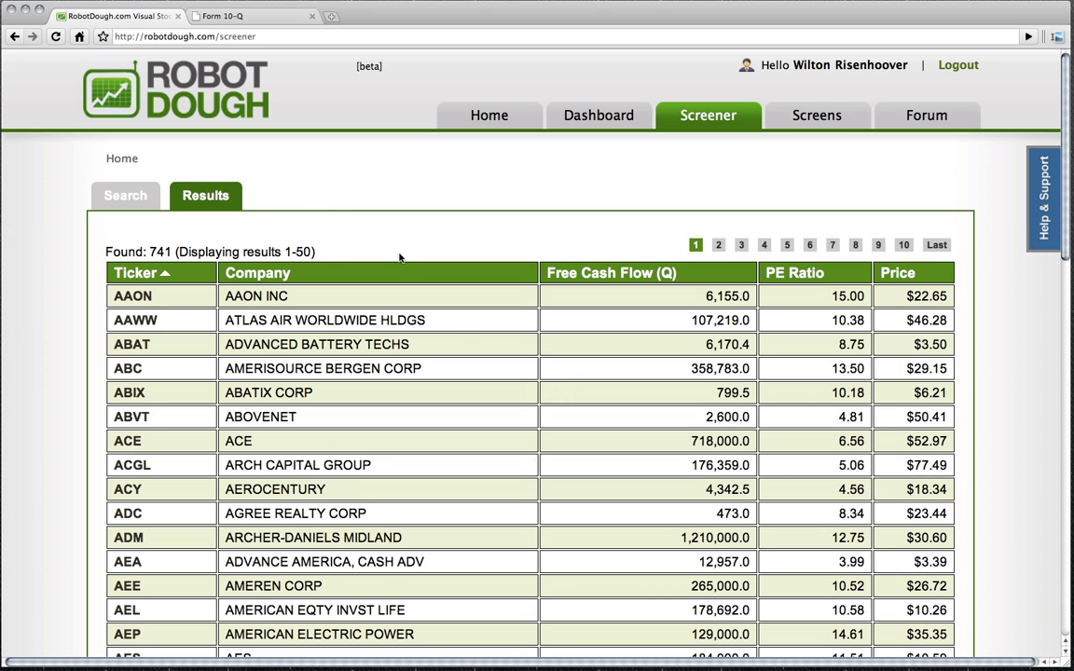
# Look through the stocks matching the PE Ratio and Free Cash Flow screen and return to the query builder
pyautogui.scroll(-5, 458, 326)
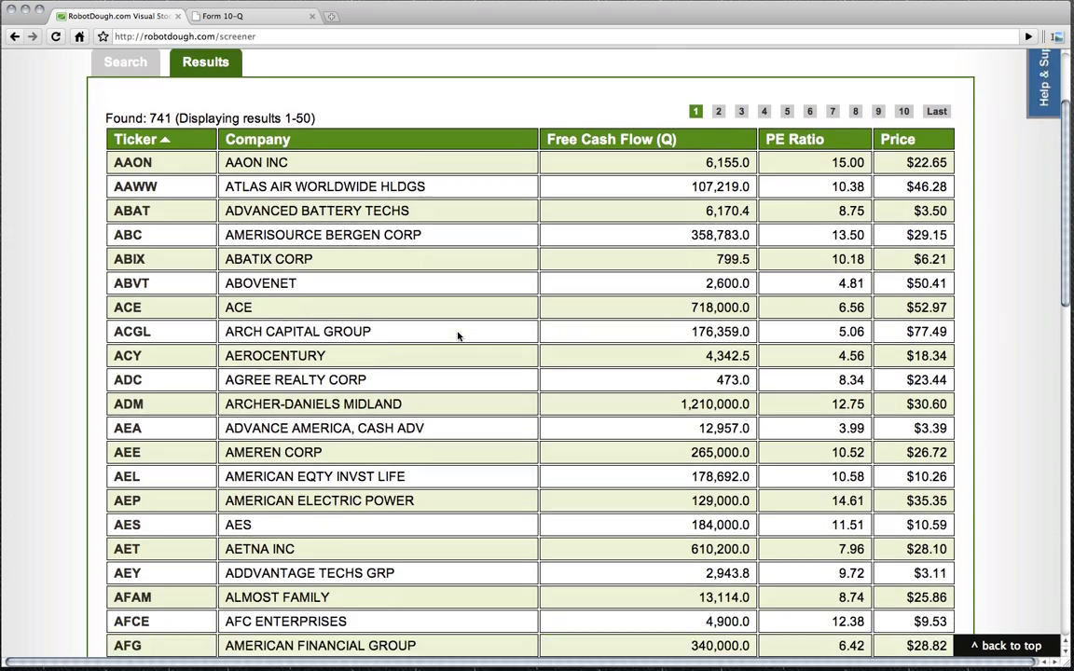
pyautogui.scroll(5, 457, 335)
pyautogui.scroll(-20, 458, 335)
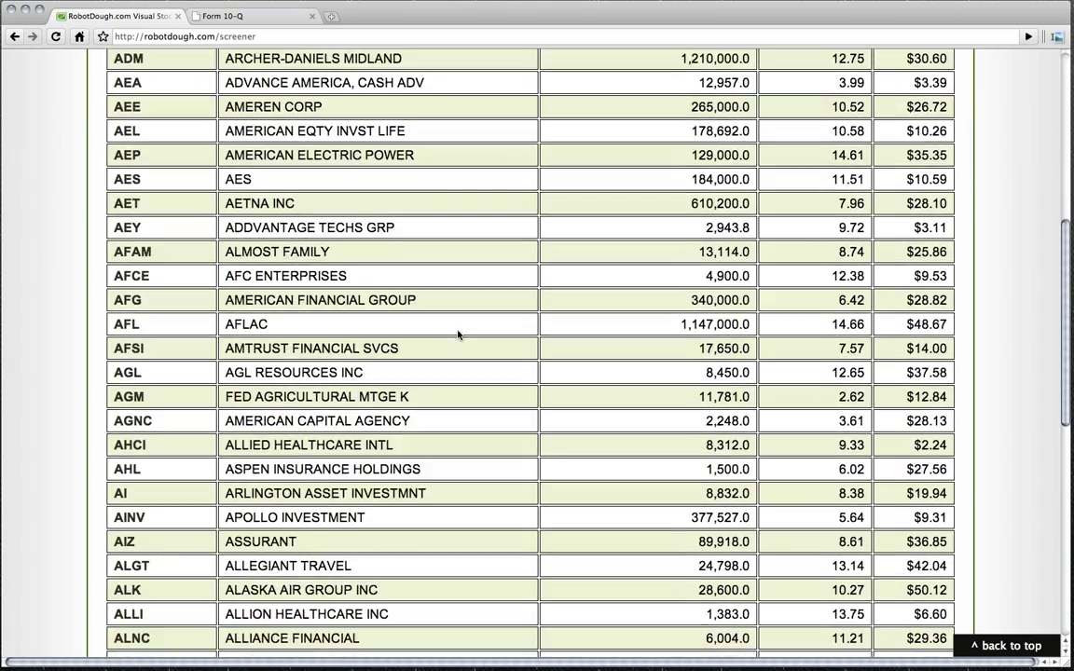
pyautogui.scroll(17, 457, 335)
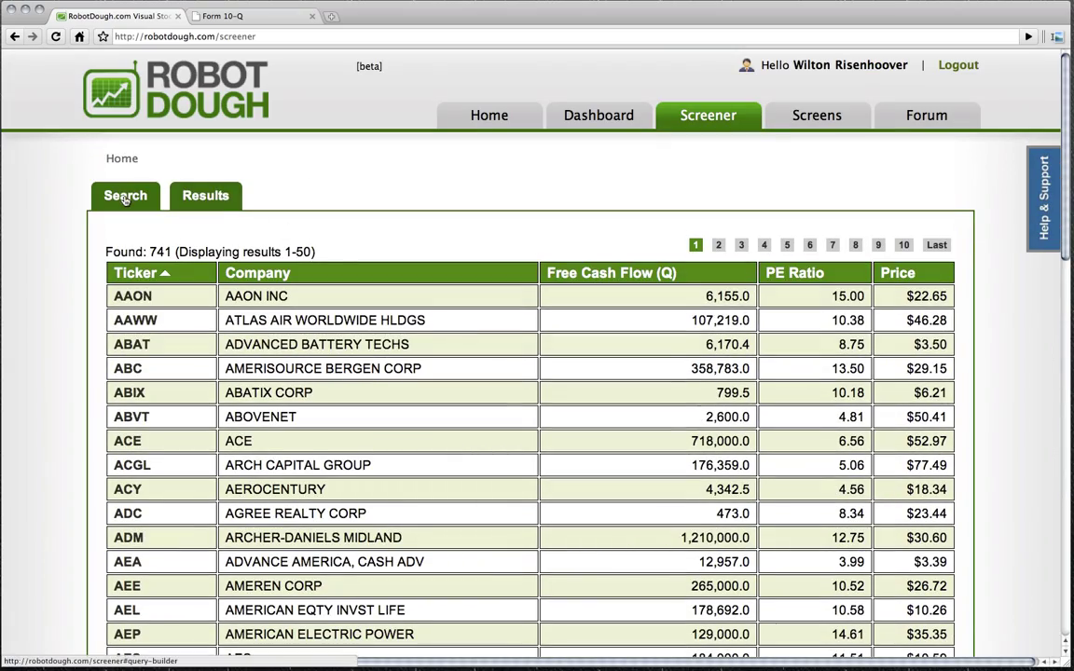
pyautogui.click(125, 197)
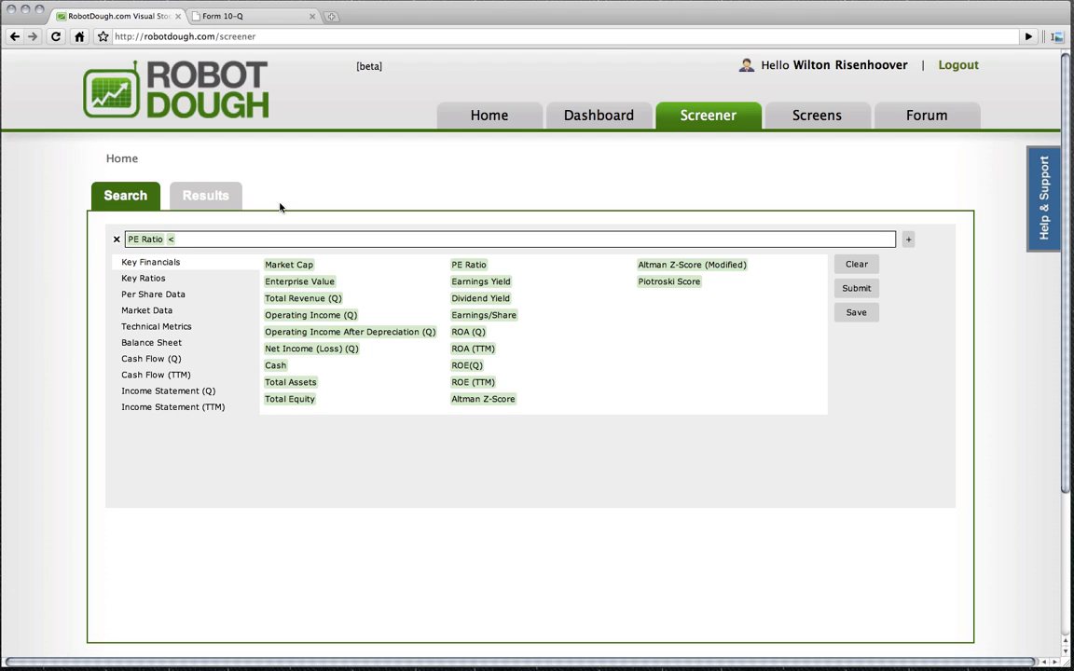
# Examine the three-month 2010 net income, operating income and net interest expense in the ACCO Brands Form 10-Q
pyautogui.click(252, 21)
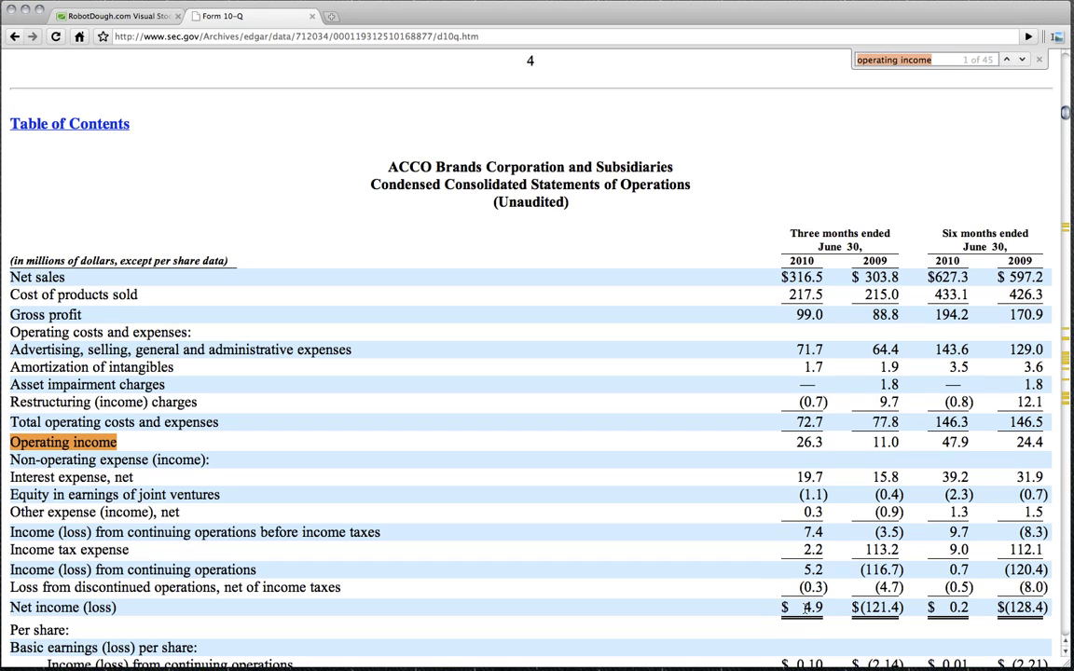
pyautogui.moveTo(806, 606); pyautogui.dragTo(821, 610)
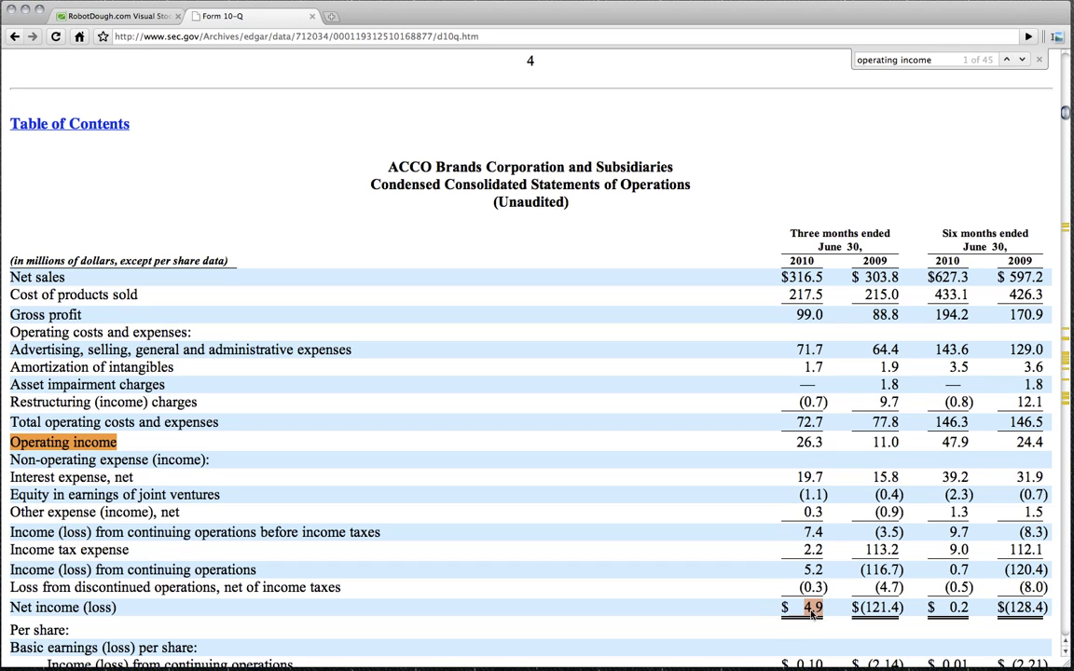
pyautogui.press('super+c')
pyautogui.moveTo(797, 442); pyautogui.dragTo(827, 441)
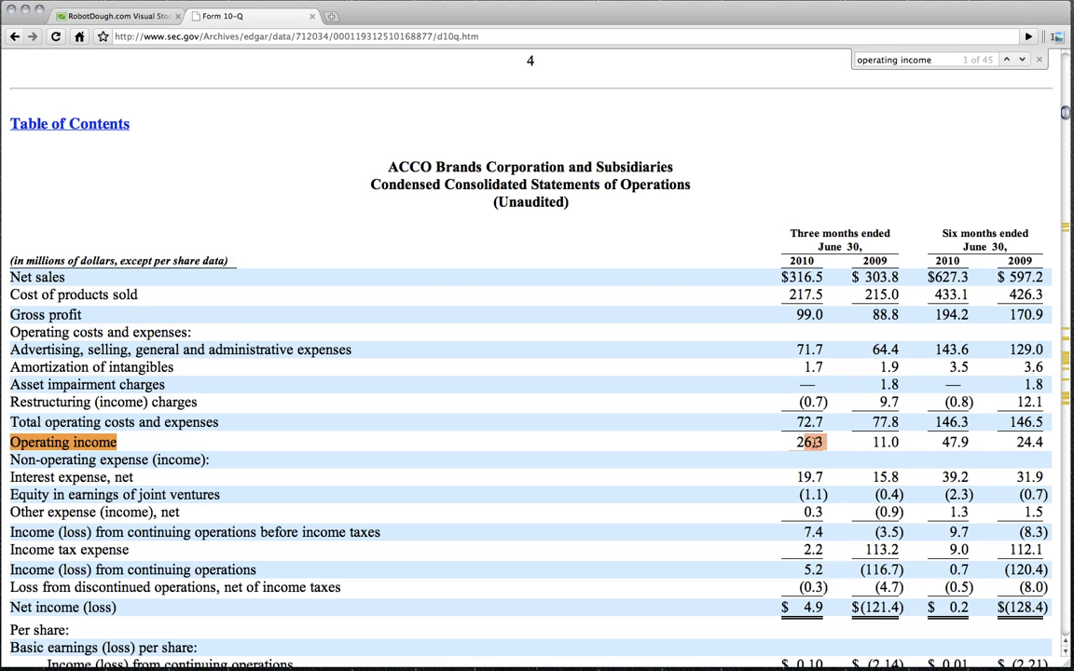
pyautogui.click(811, 442)
pyautogui.moveTo(797, 478); pyautogui.dragTo(803, 478)
# Return to the stock screener and replace the leftover PE Ratio condition with the Net Income (Q) metric
pyautogui.click(118, 18)
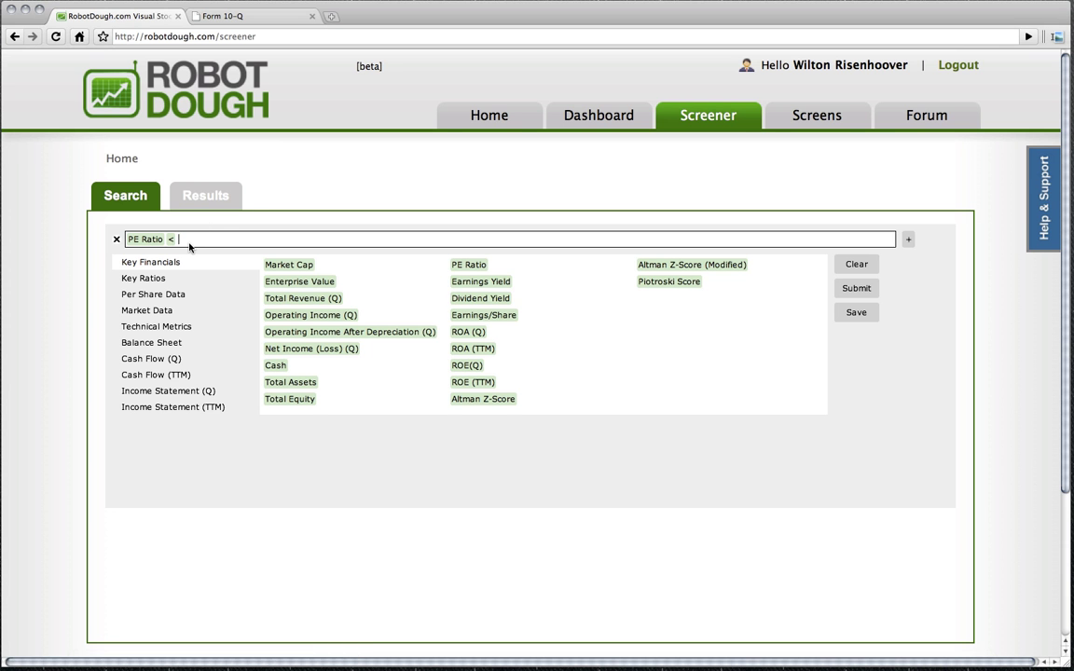
pyautogui.press('BackSpace')
pyautogui.press('BackSpace')
pyautogui.write('Net')
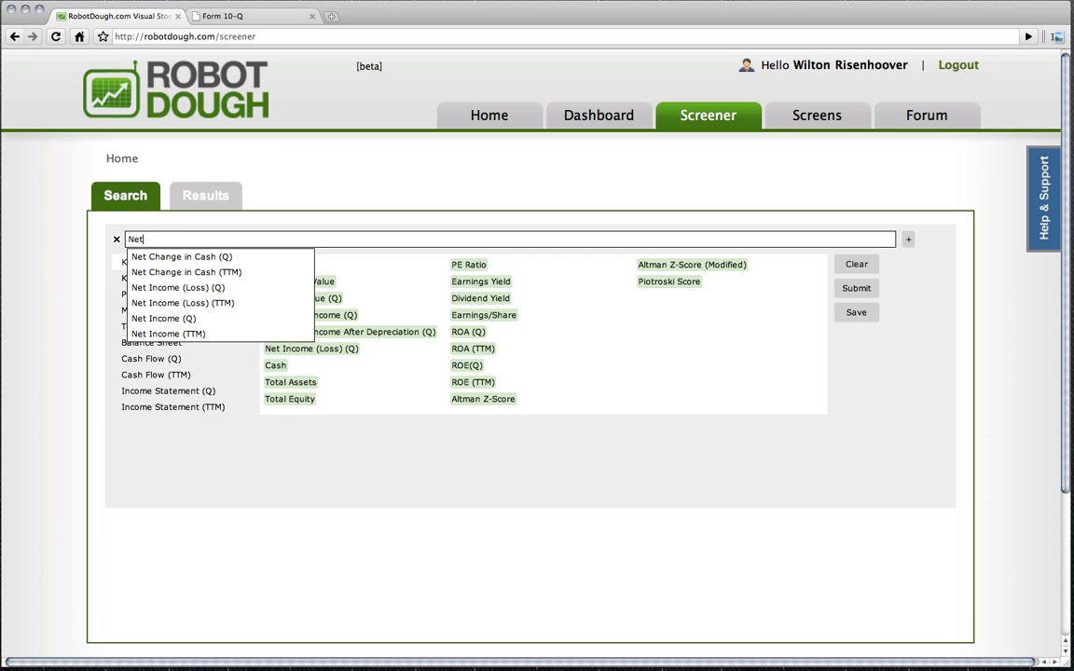
pyautogui.press('Down')
pyautogui.press('Down')
pyautogui.press('Down')
pyautogui.press('Down')
pyautogui.press('Down')
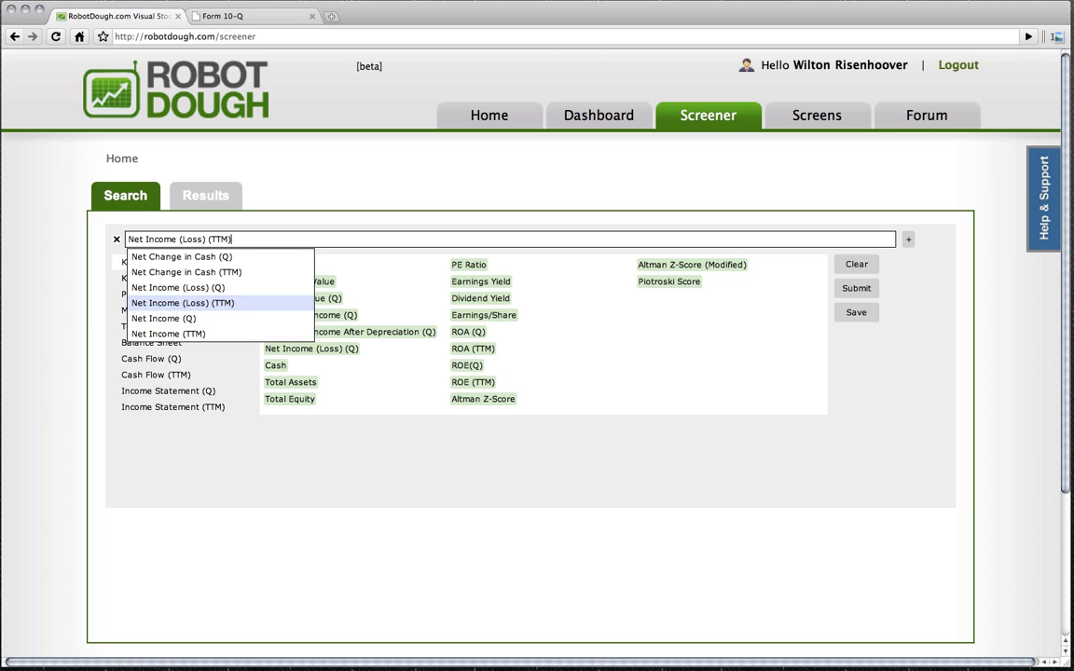
pyautogui.press('Return')
# Complete the condition as Net Income (Q) > 0.50 * Operating Income (Q) and run the screen
pyautogui.write('> ')
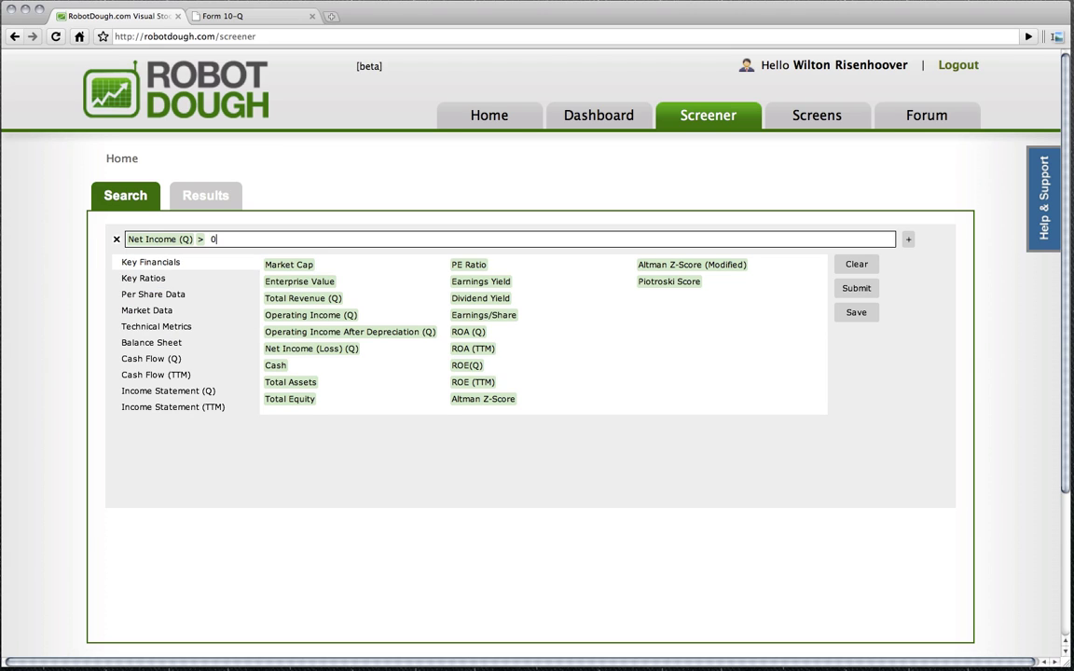
pyautogui.write('0.50 *')
pyautogui.click(317, 315)
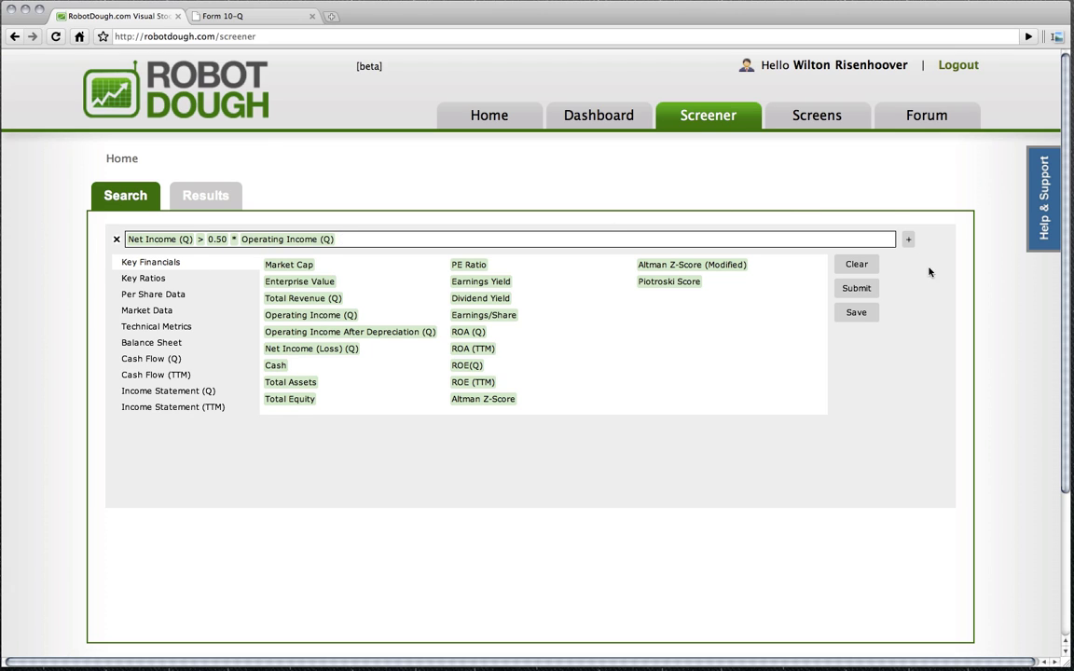
pyautogui.click(843, 294)
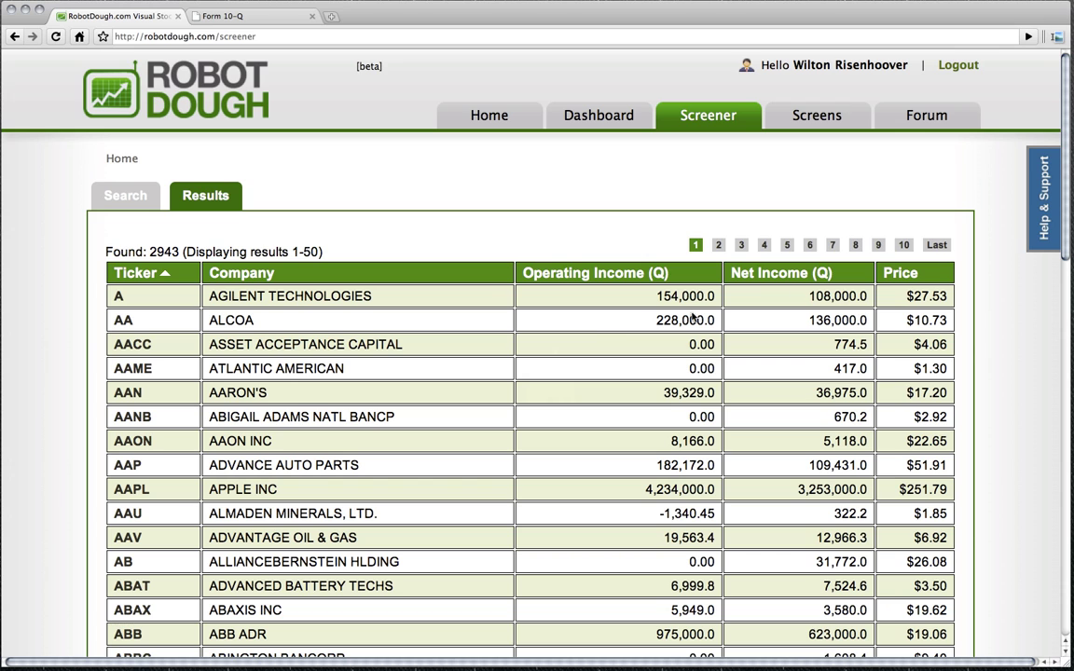
# Review the operating income and net income of the matching stocks and return to the query builder
pyautogui.scroll(-3, 569, 338)
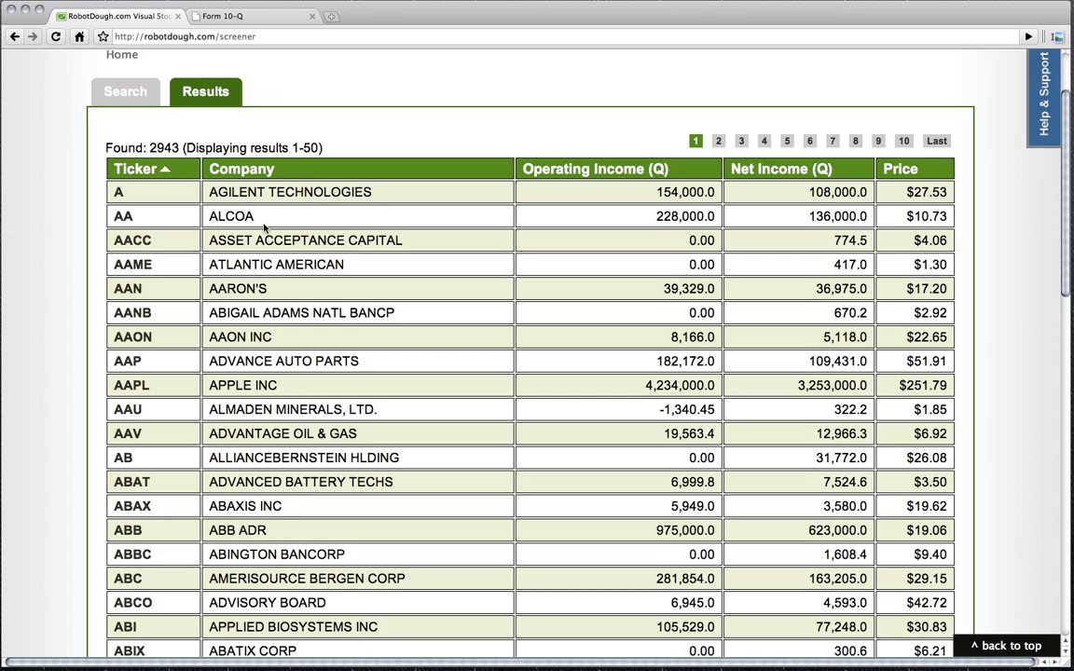
pyautogui.scroll(-5, 264, 224)
pyautogui.scroll(8, 264, 226)
pyautogui.click(125, 211)
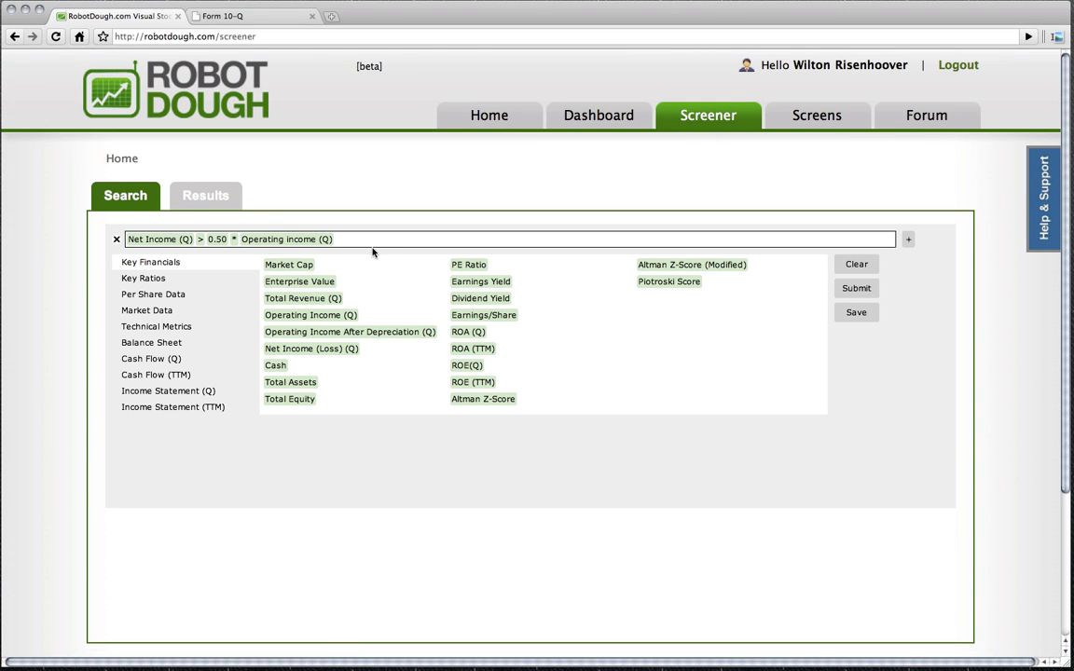
# Add PE Ratio < 15 as the second condition and open an empty third query line
pyautogui.click(335, 240)
pyautogui.press('Return')
pyautogui.write('PE R')
pyautogui.press('Return')
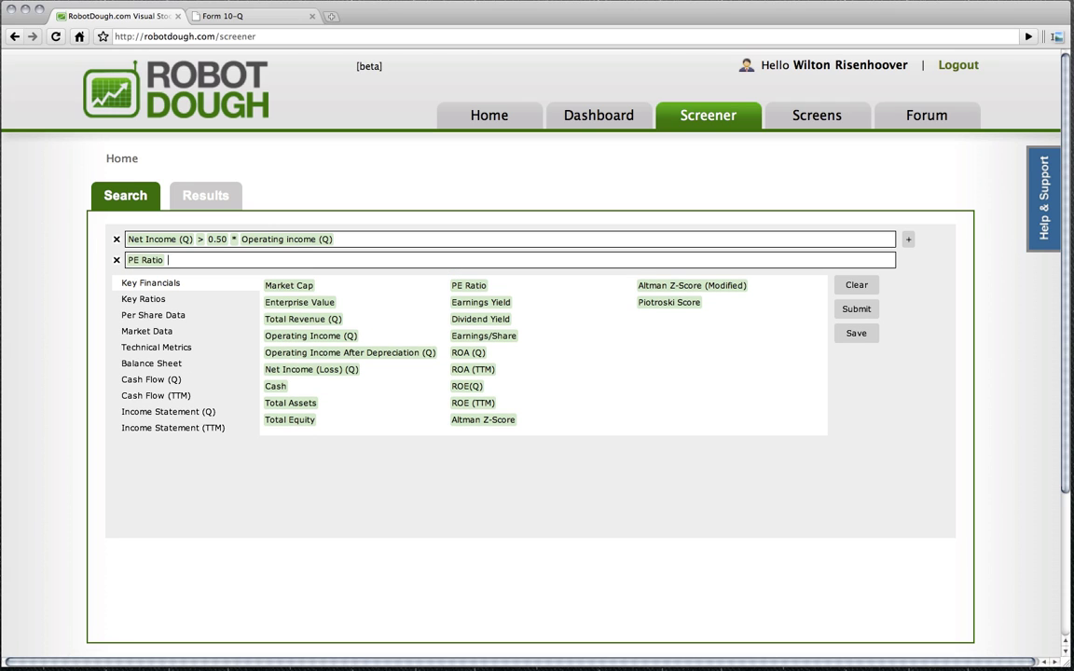
pyautogui.write('< 15')
pyautogui.press('Return')
# Enter Free Cash Flow (Q) > 0 as the third condition, run the screen and look over the results
pyautogui.write('Free')
pyautogui.press('Return')
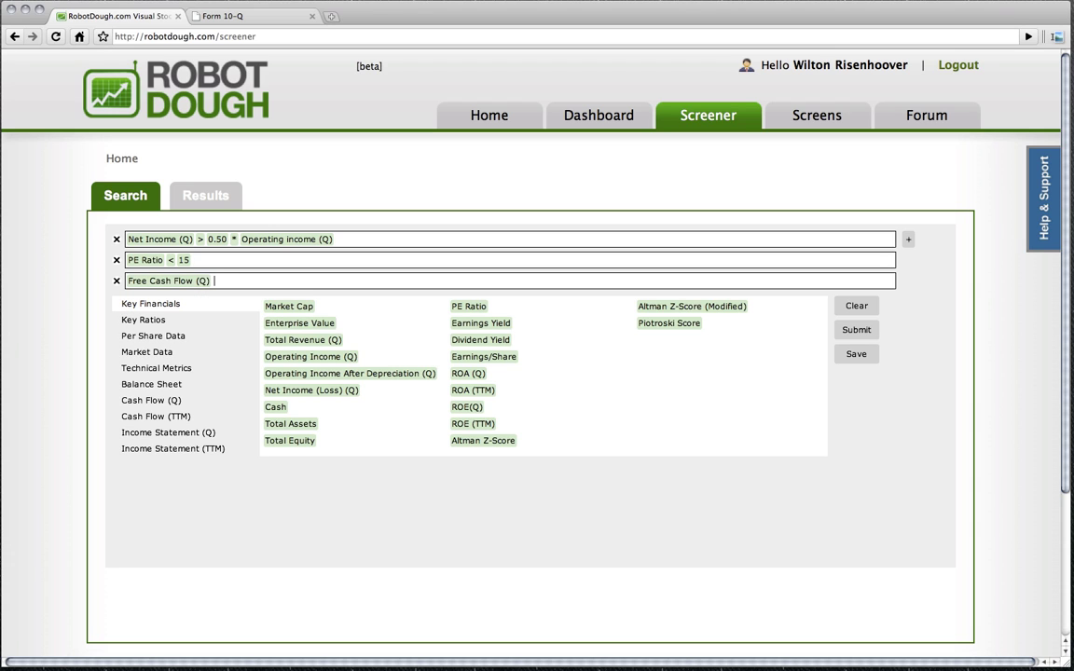
pyautogui.write('> 0')
pyautogui.press('Return')
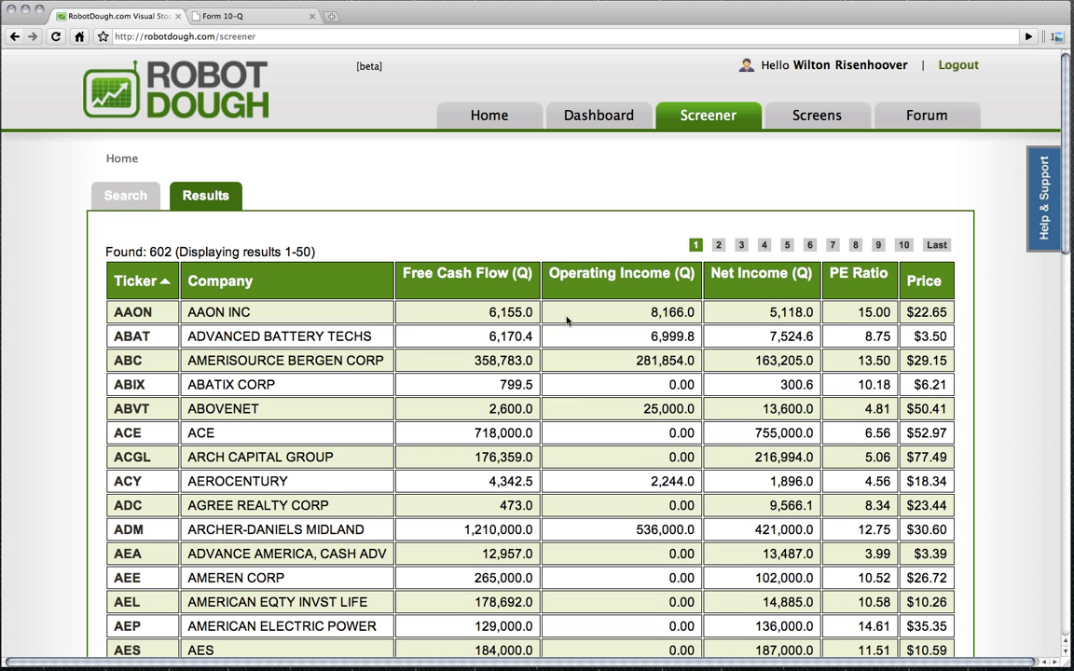
pyautogui.scroll(-3, 566, 319)
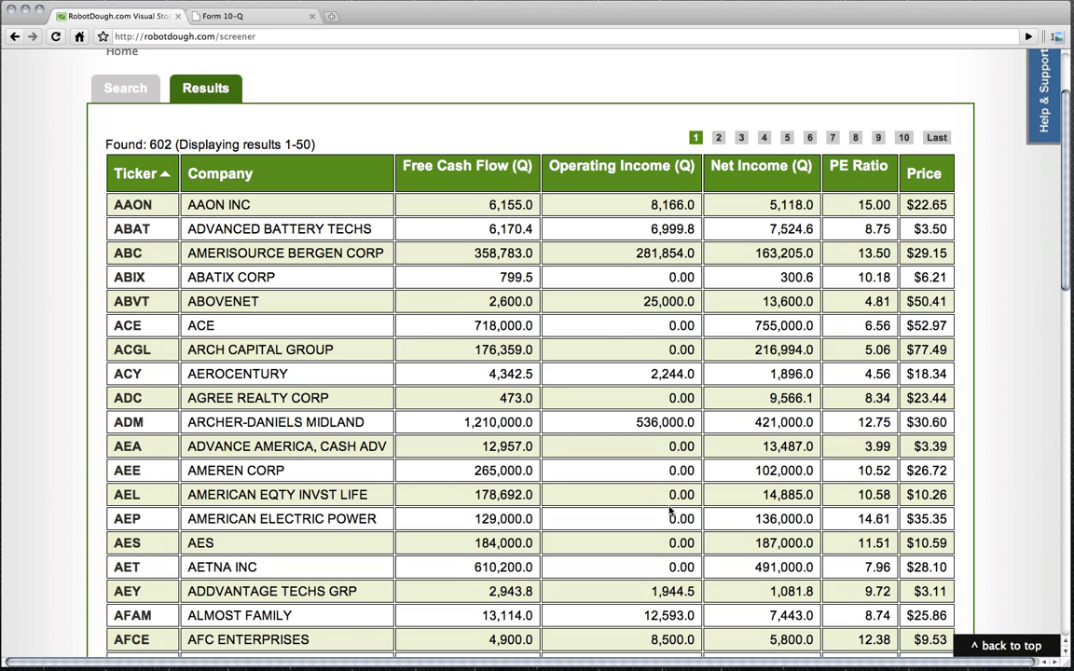
# Return to the query builder, add Operating income (Q) > 0 as the fourth condition and run the screen
pyautogui.click(116, 87)
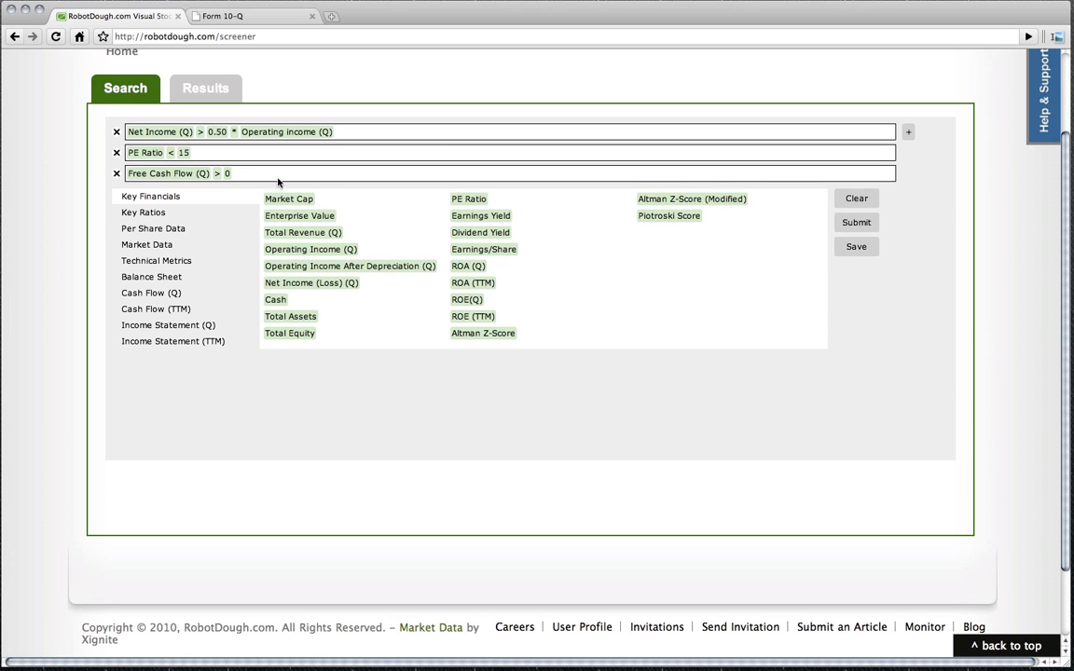
pyautogui.click(270, 173)
pyautogui.write('ope')
pyautogui.press('Down')
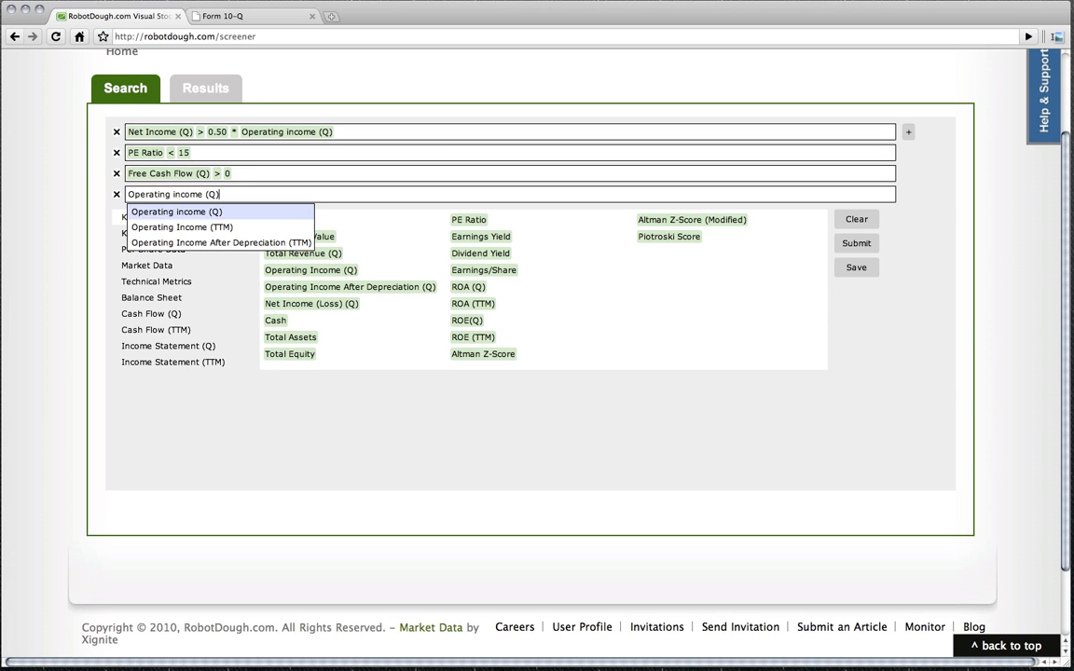
pyautogui.press('Return')
pyautogui.write('> 0')
pyautogui.press('Return')
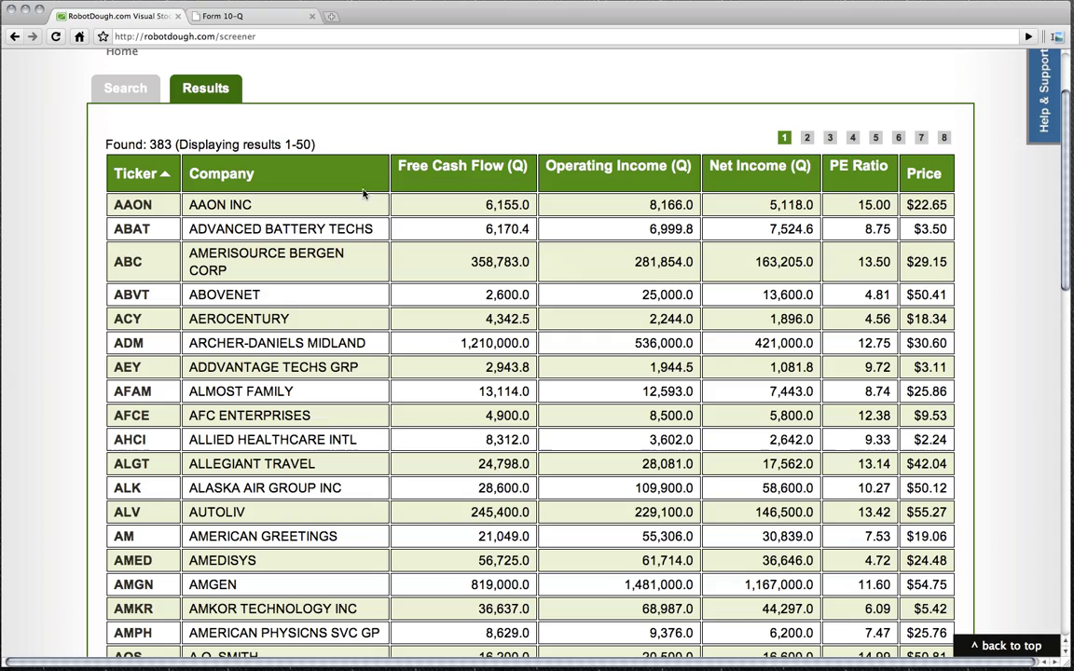
# Look through the stocks matching the four-condition screen, checking their operating income
pyautogui.scroll(-5, 634, 292)
pyautogui.scroll(4, 637, 288)
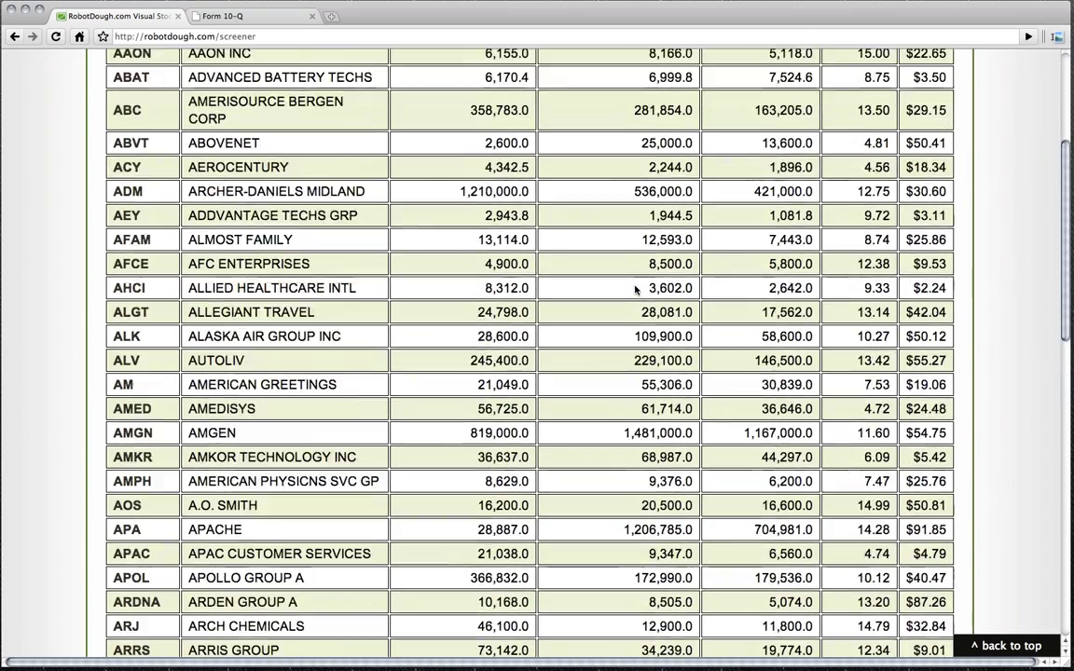
pyautogui.scroll(1, 640, 285)
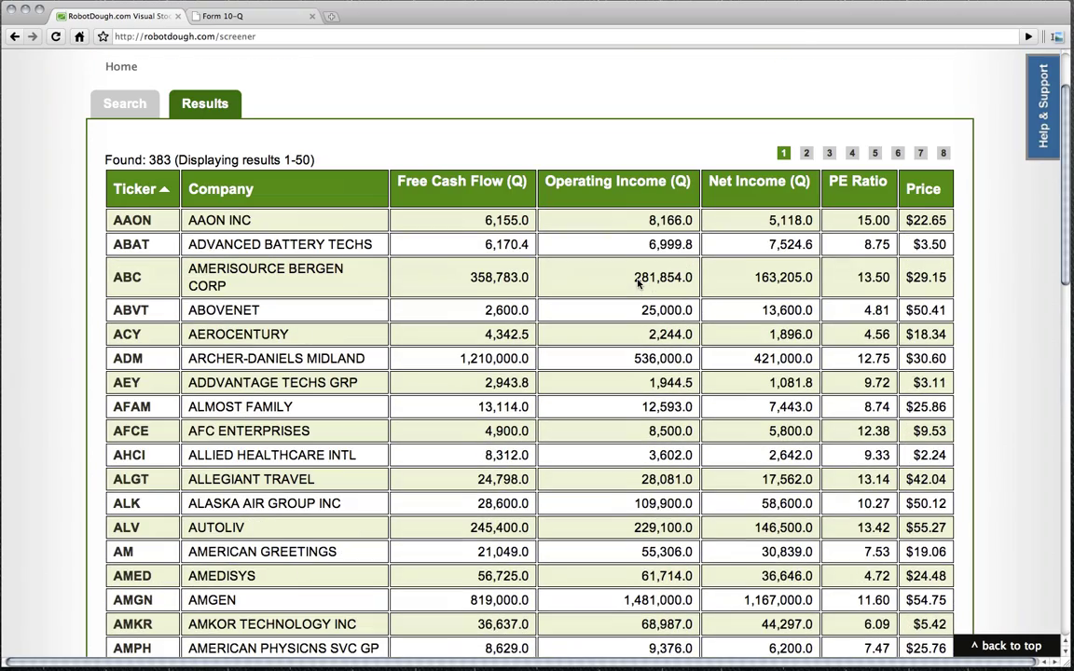
# Return to the query builder, add ROE(Q) > 0.05 as the fifth condition and run the screen
pyautogui.click(124, 107)
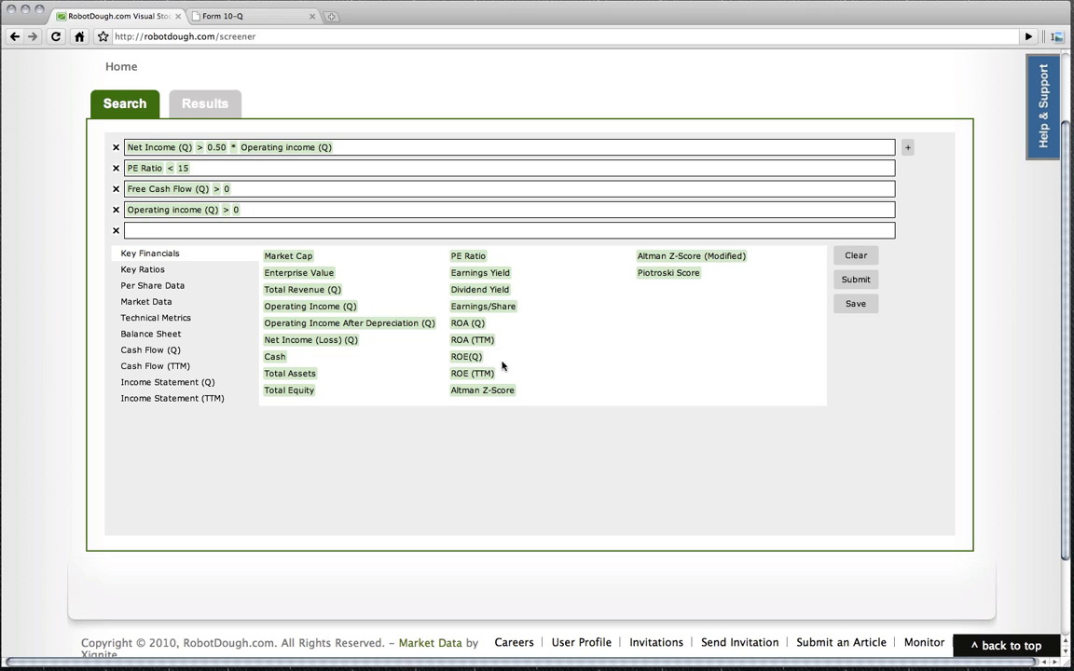
pyautogui.click(466, 356)
pyautogui.write('> 0.05')
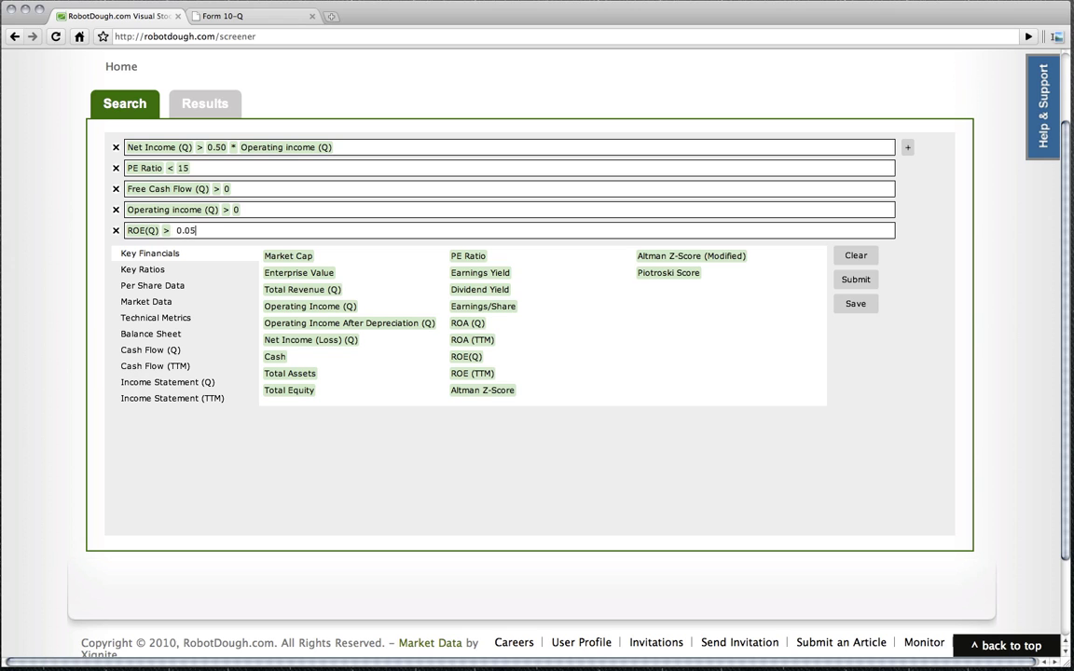
pyautogui.press('Return')
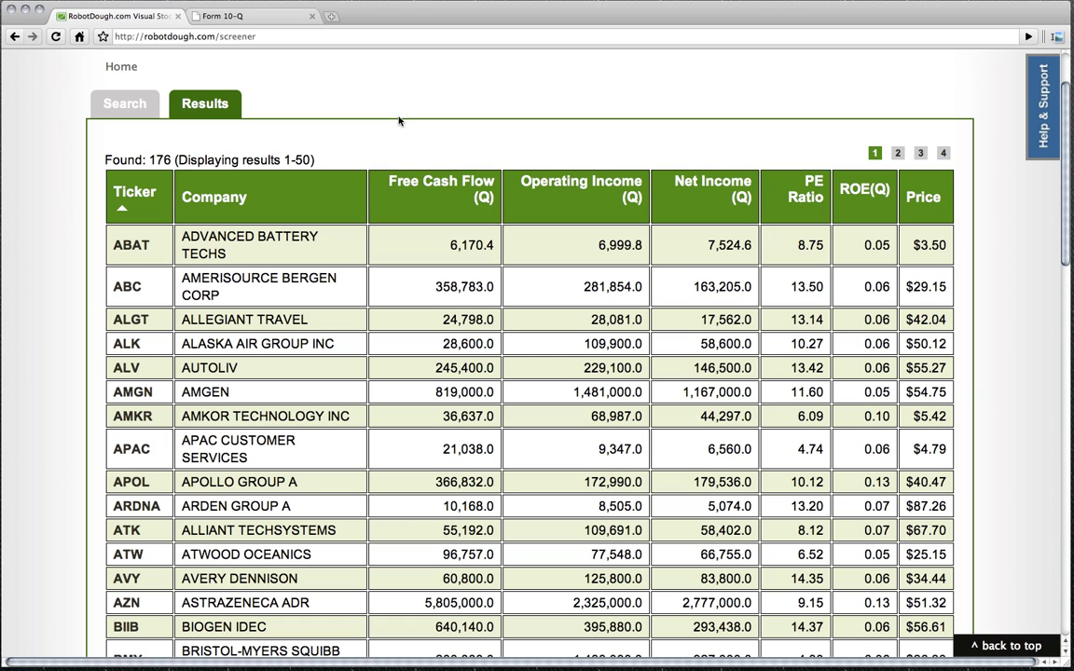
# Skim the five-condition results, return to the query builder and add an empty sixth query line
pyautogui.scroll(-1, 485, 308)
pyautogui.scroll(3, 537, 339)
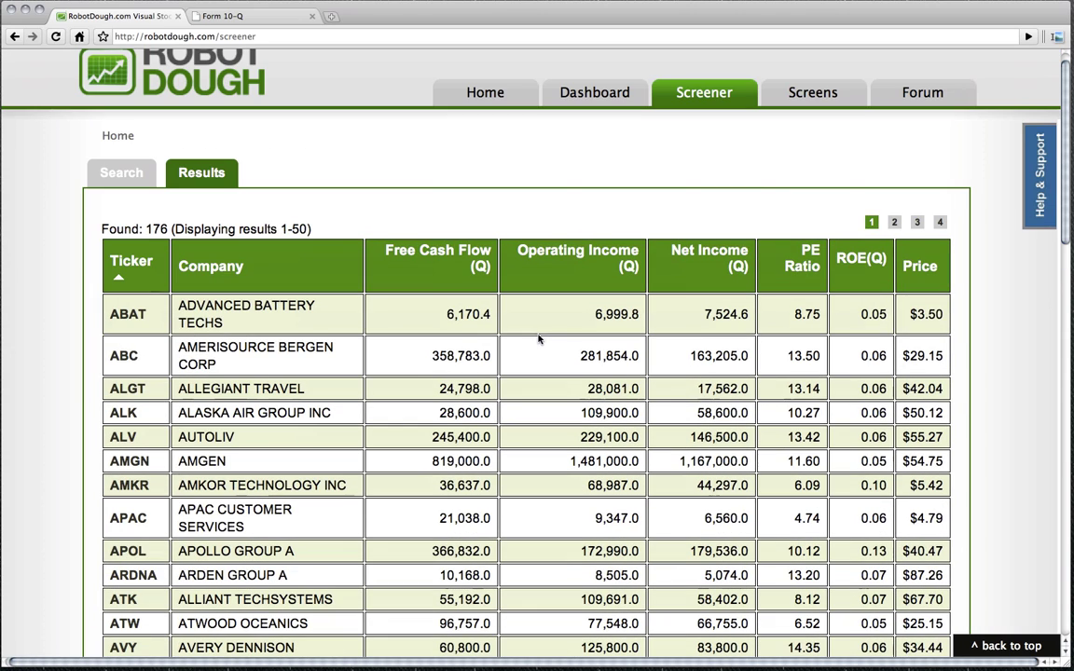
pyautogui.click(118, 174)
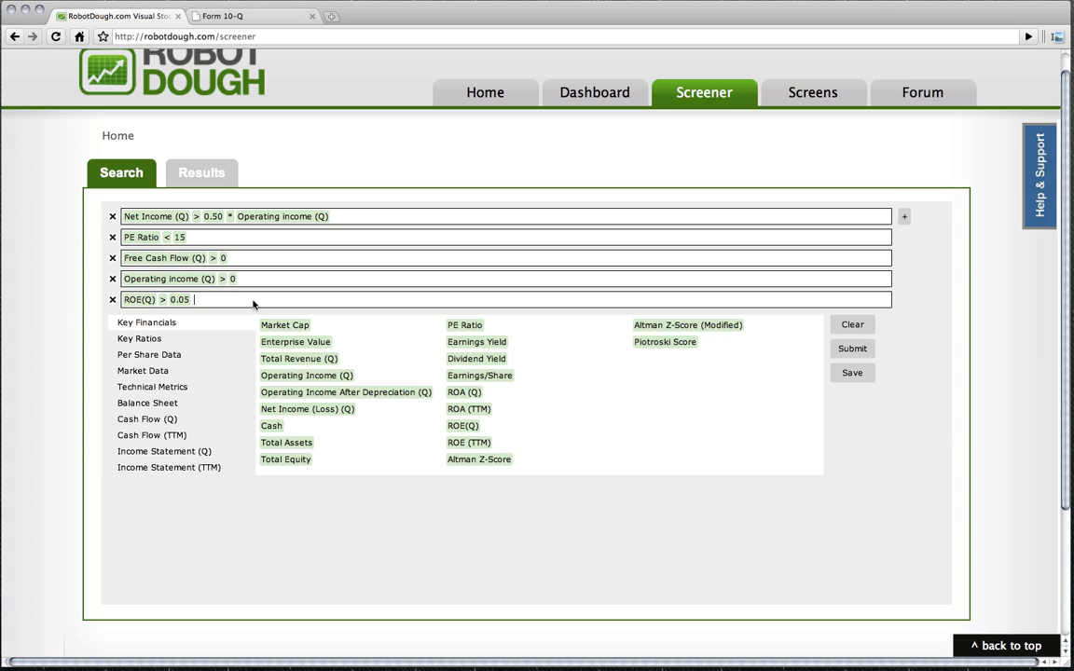
pyautogui.press('Return')
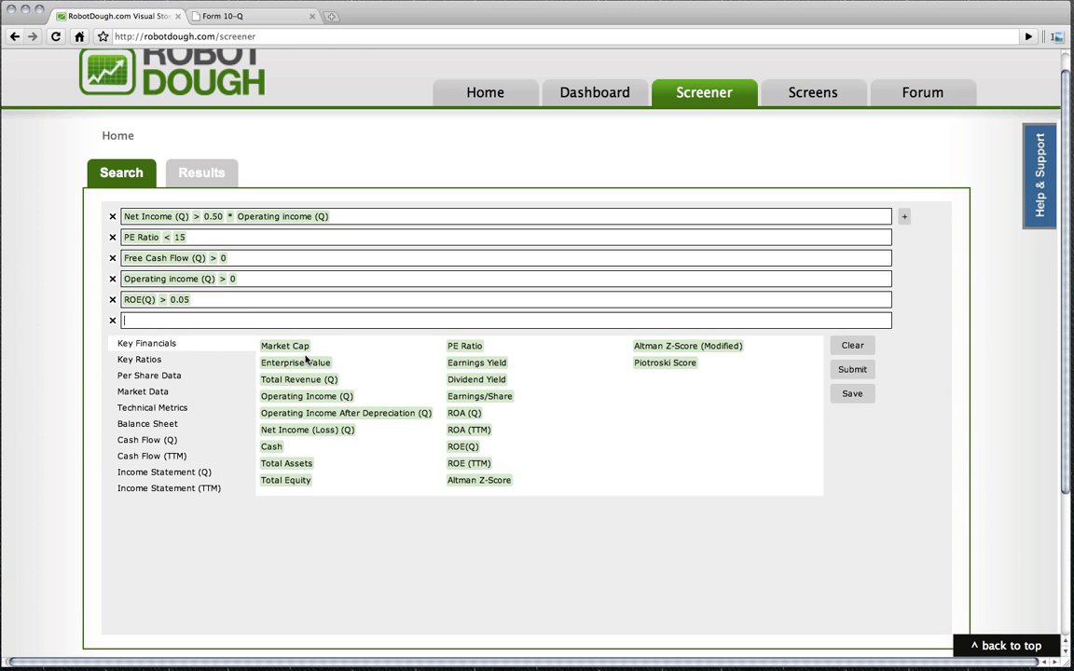
# Add Current Ratio > 2 as the sixth condition, run the screen and look through the matching stocks
pyautogui.click(139, 360)
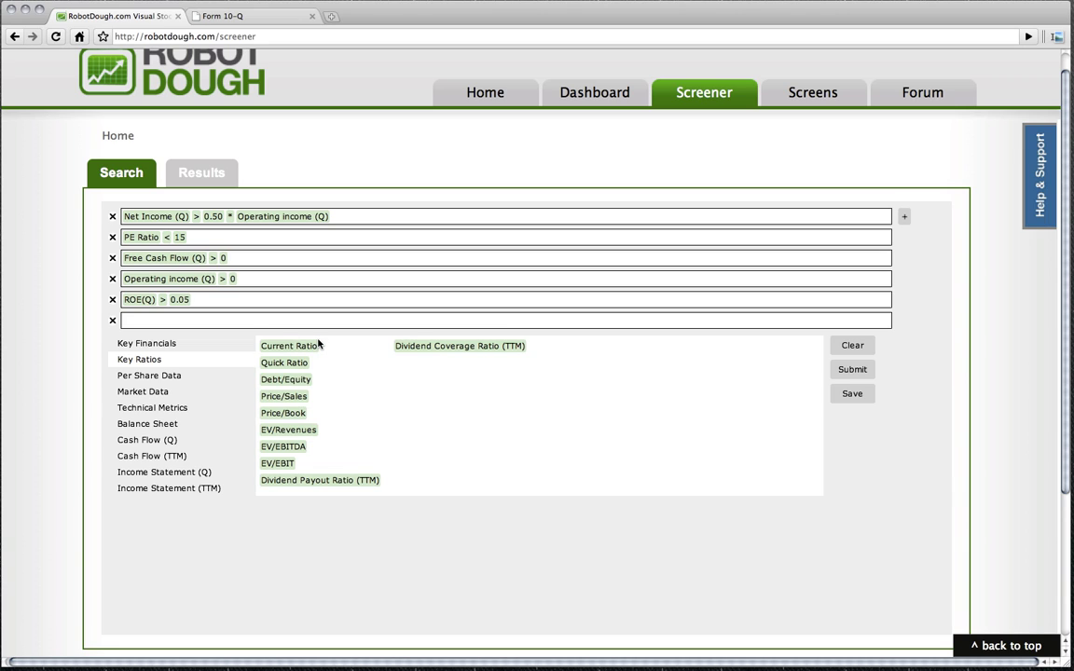
pyautogui.click(202, 323)
pyautogui.click(273, 345)
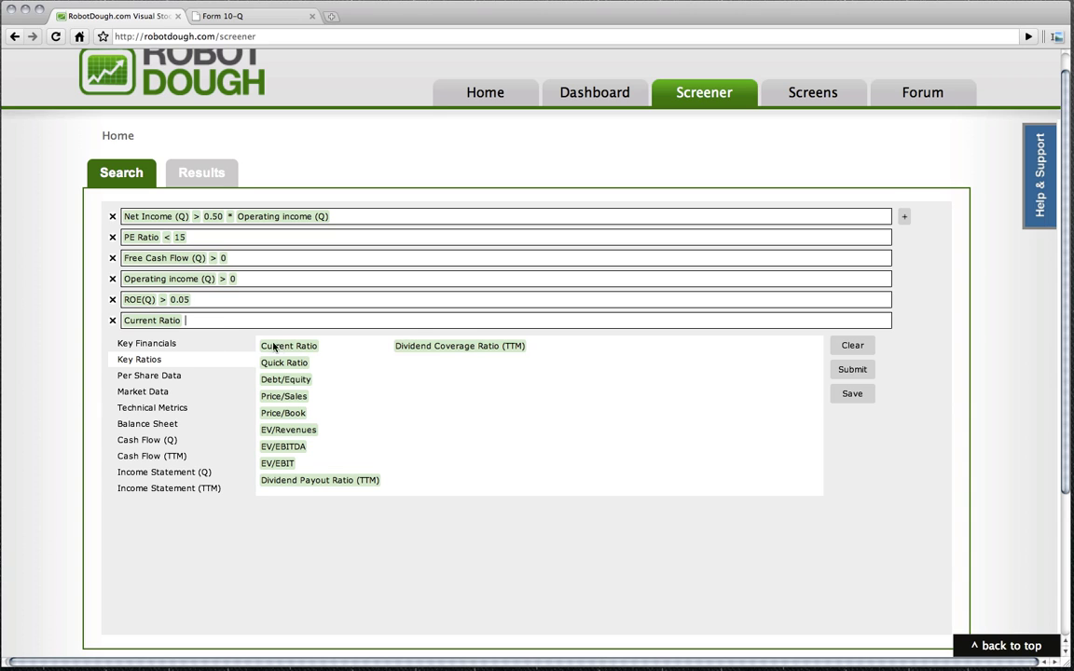
pyautogui.write('> 2')
pyautogui.press('Return')
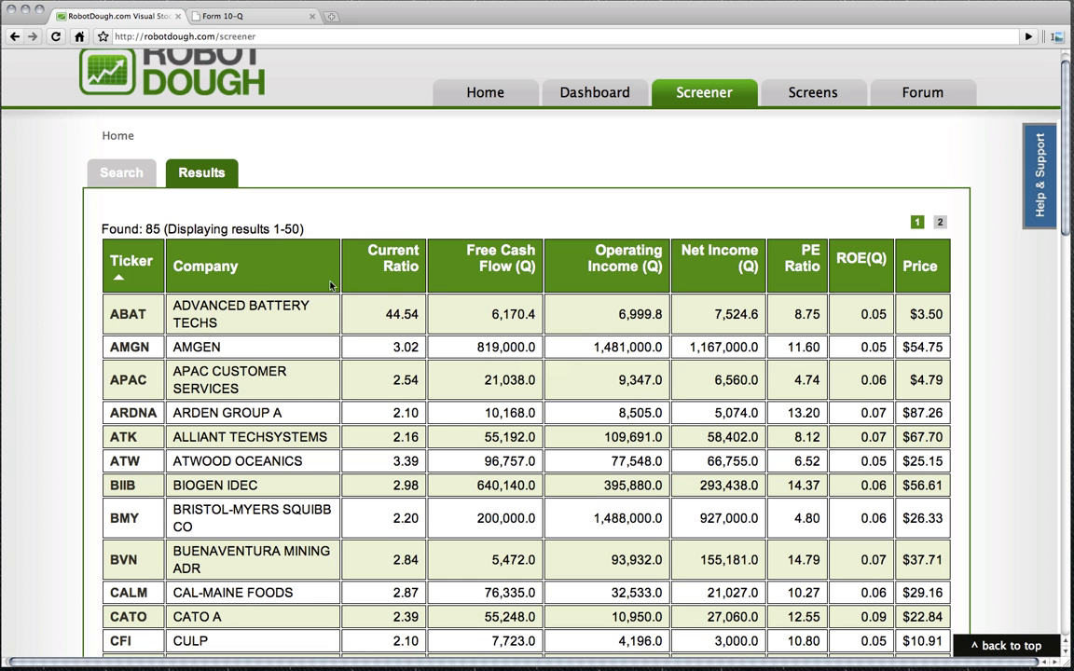
pyautogui.scroll(-3, 532, 325)
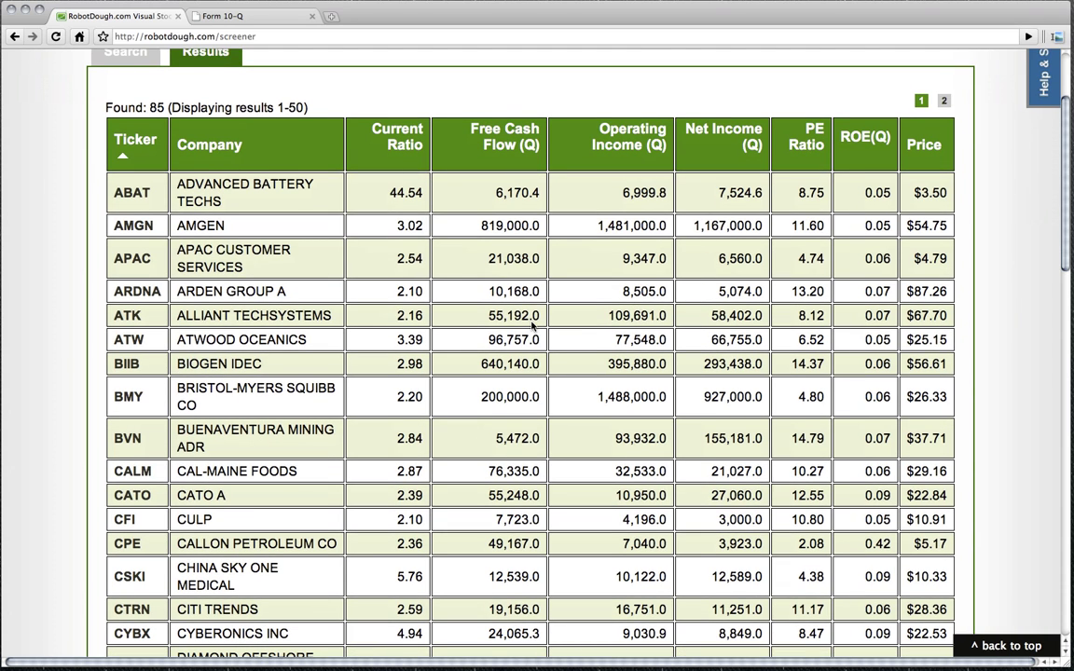
pyautogui.scroll(3, 532, 324)
pyautogui.scroll(-10, 532, 324)
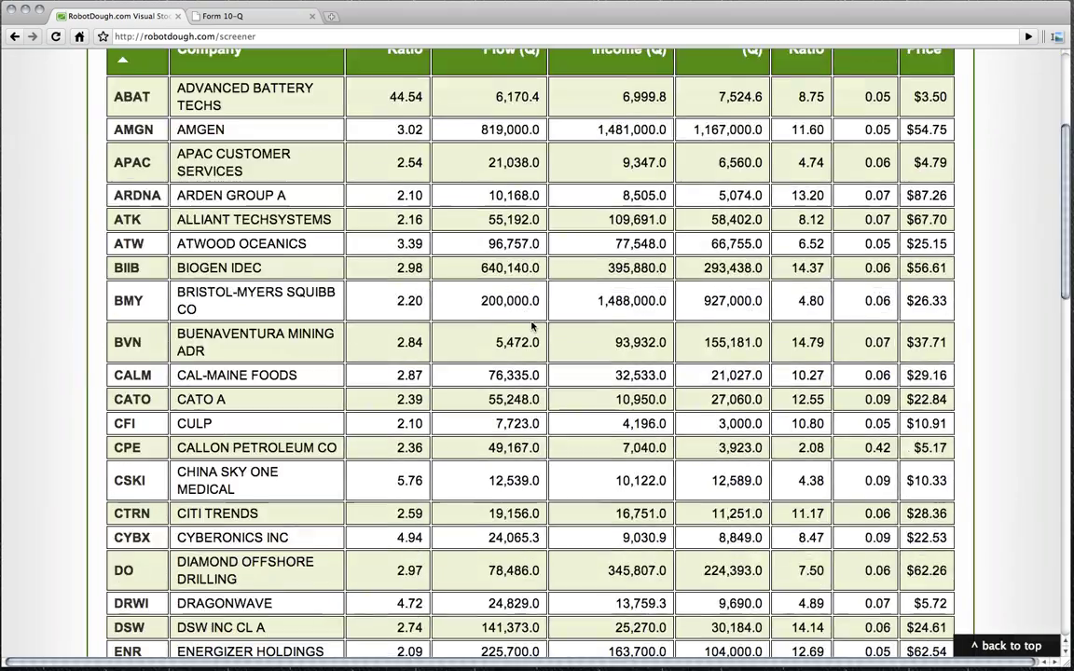
pyautogui.scroll(9, 532, 324)
pyautogui.scroll(2, 532, 326)
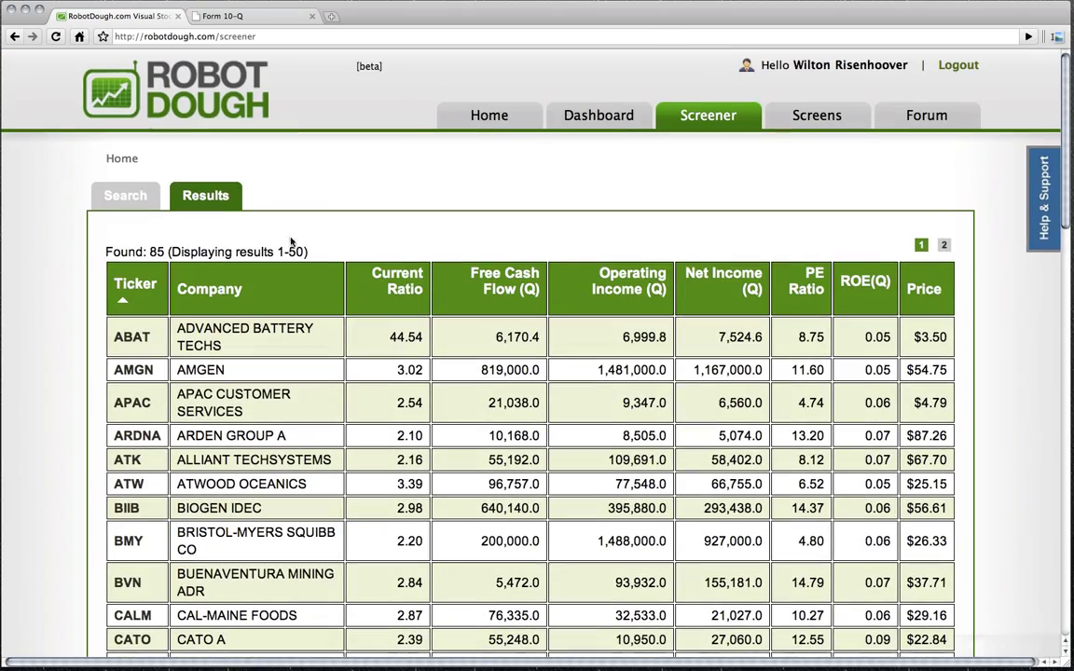
# Return to the query builder, change the ROE(Q) condition to > 0.1, rerun the screen and review the matching stocks
pyautogui.click(138, 196)
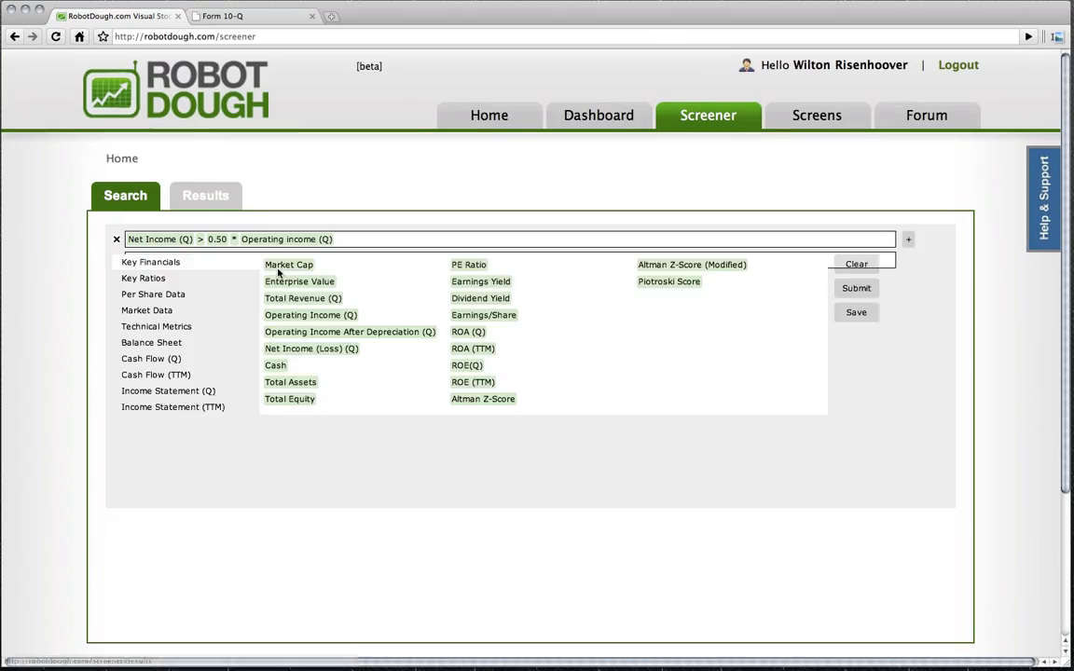
pyautogui.click(218, 326)
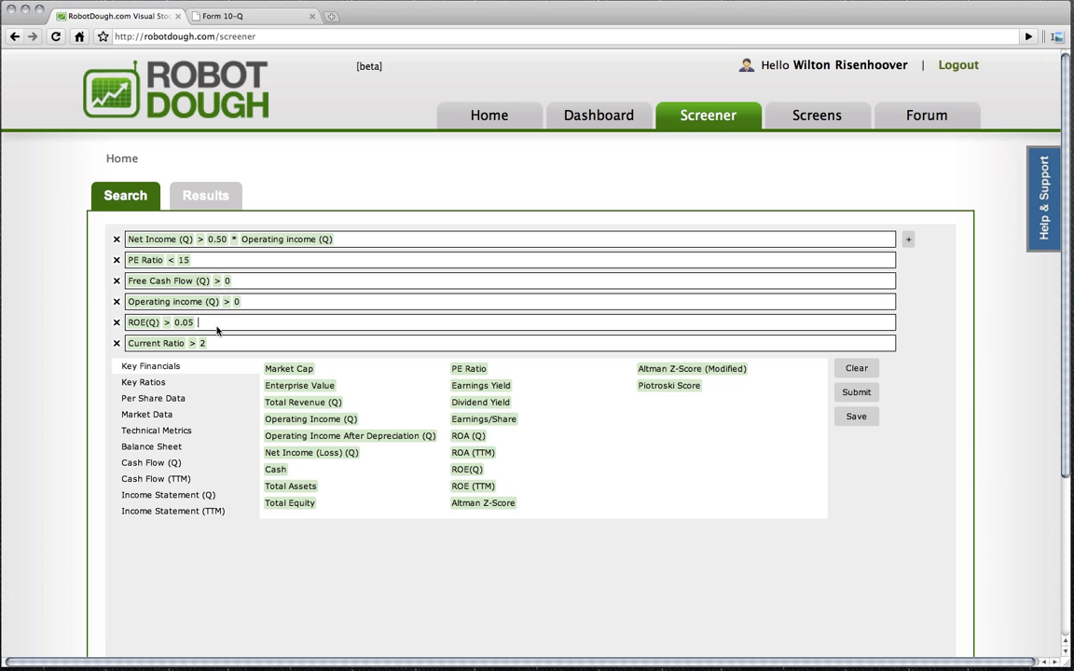
pyautogui.press('BackSpace')
pyautogui.press('BackSpace')
pyautogui.write('> 0.1')
pyautogui.press('Return')
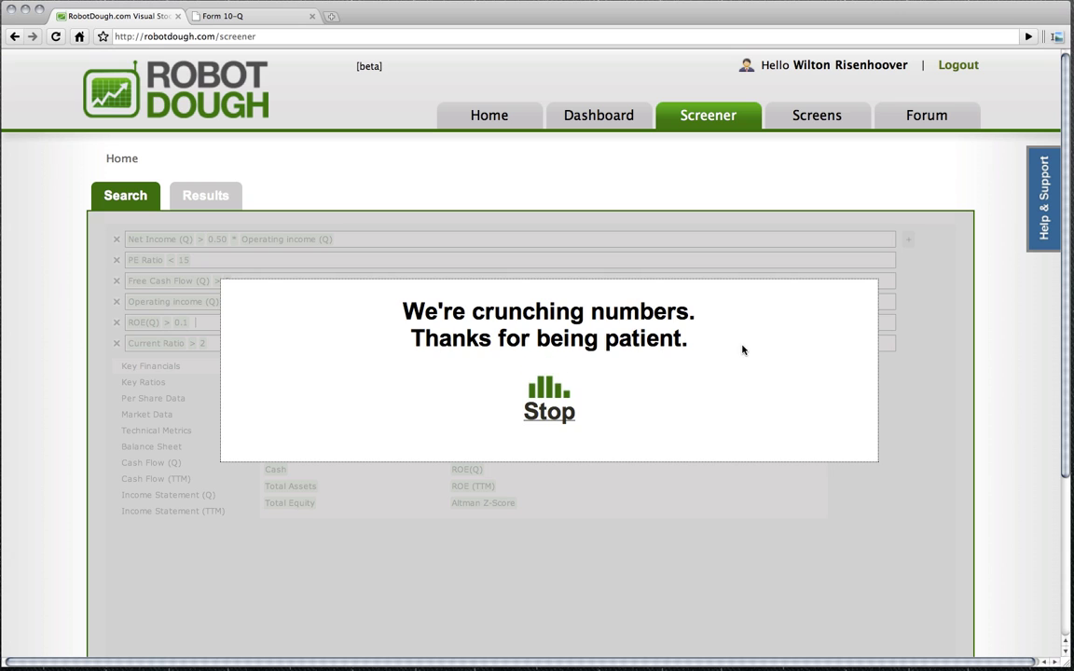
pyautogui.scroll(-1, 302, 343)
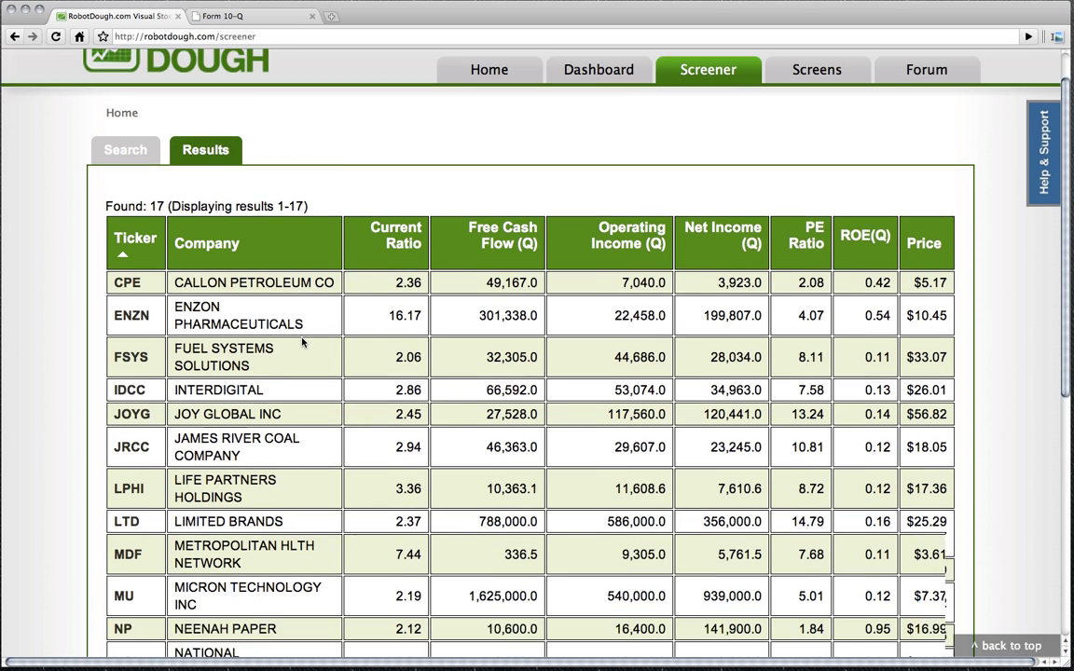
pyautogui.scroll(-1, 308, 326)
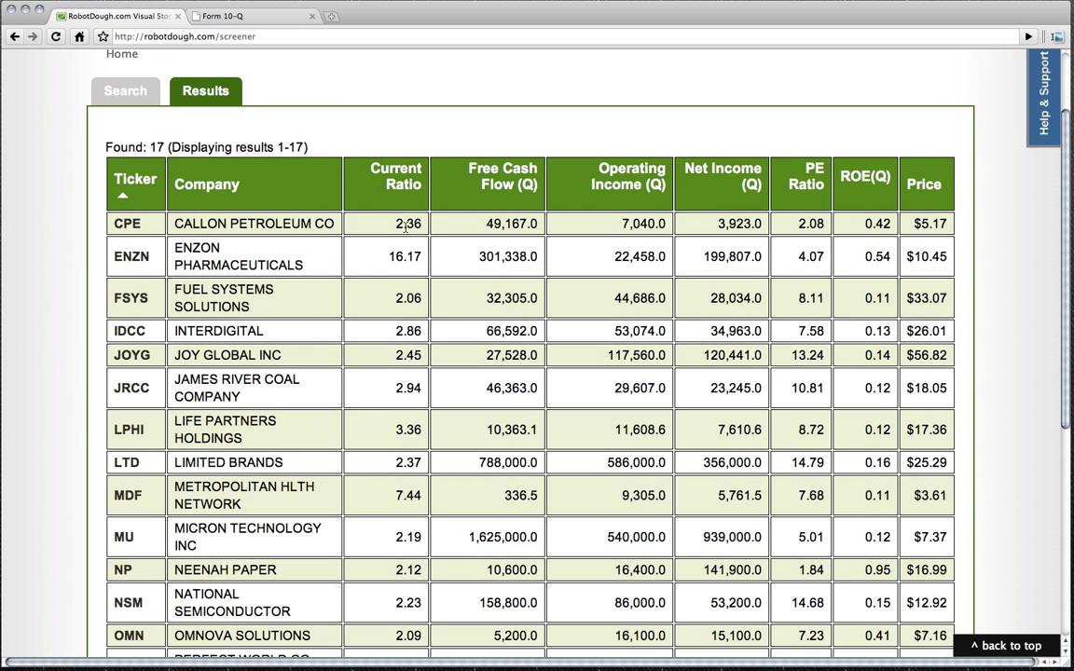
pyautogui.scroll(-5, 405, 226)
pyautogui.scroll(7, 405, 226)
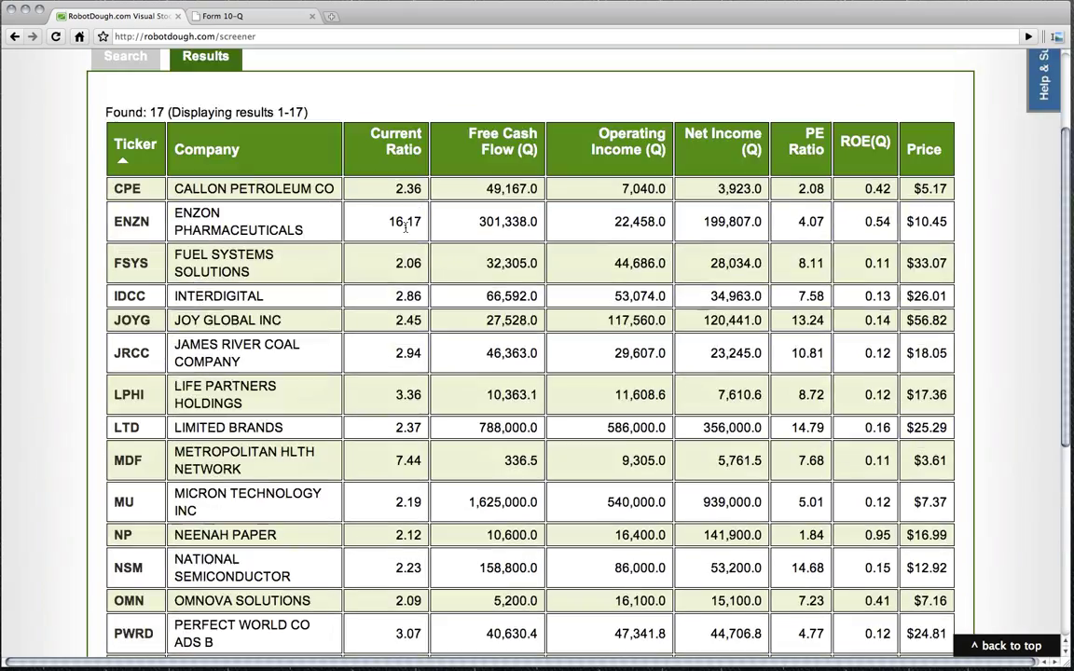
pyautogui.scroll(-8, 405, 226)
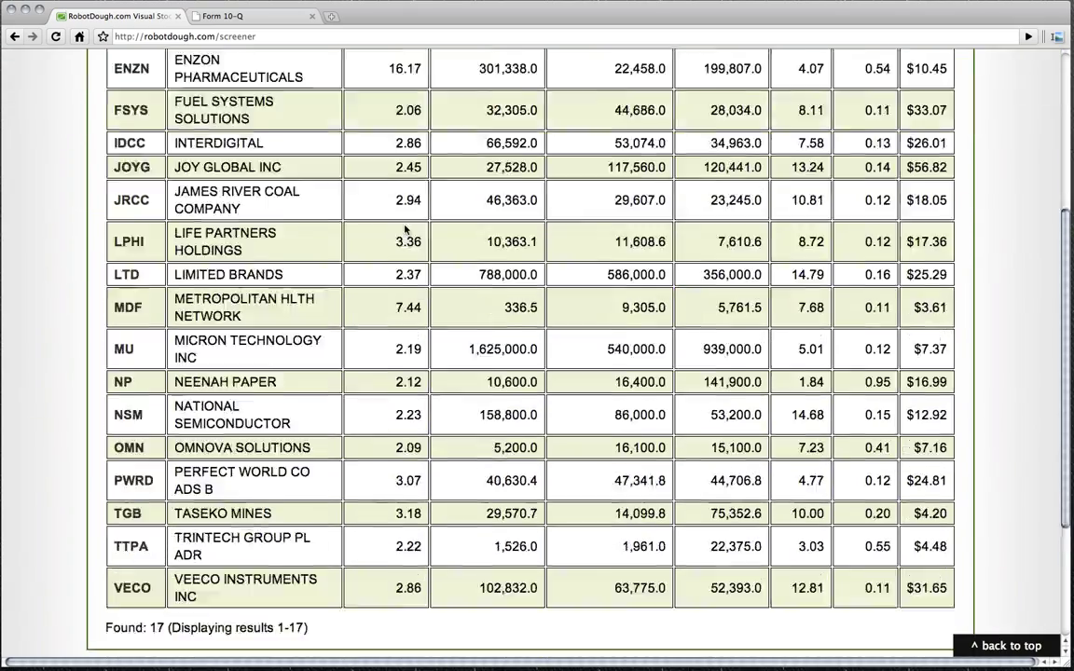
pyautogui.scroll(10, 405, 227)
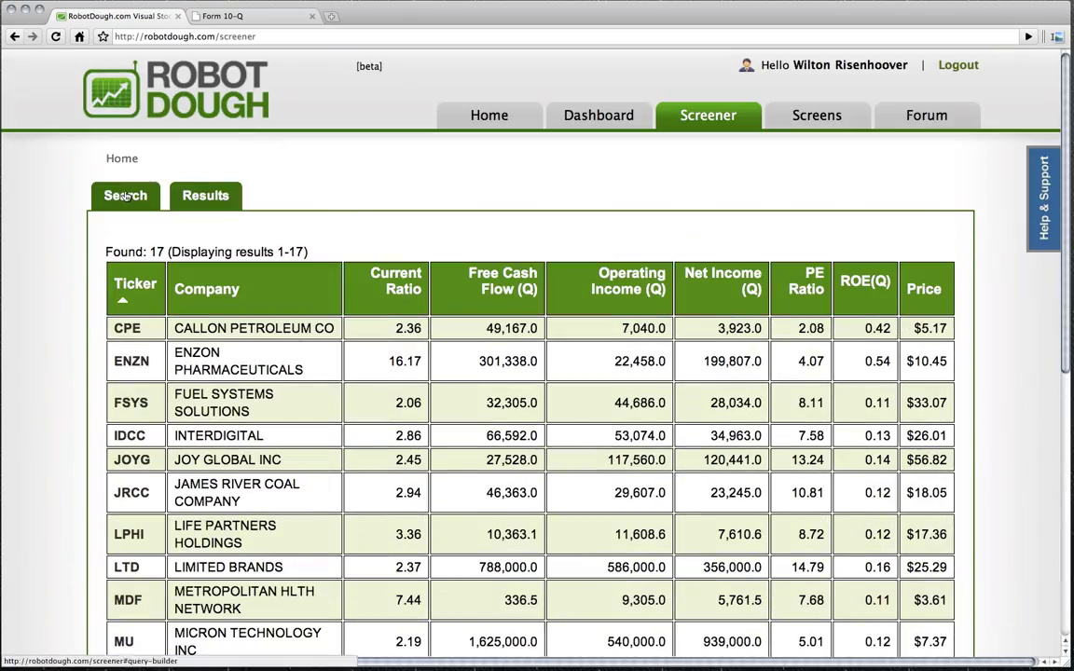
# Return to the query builder and save the screener as DemoScreen with the description "This screen attempts to find undervalued, yet healthy companies."
pyautogui.click(125, 196)
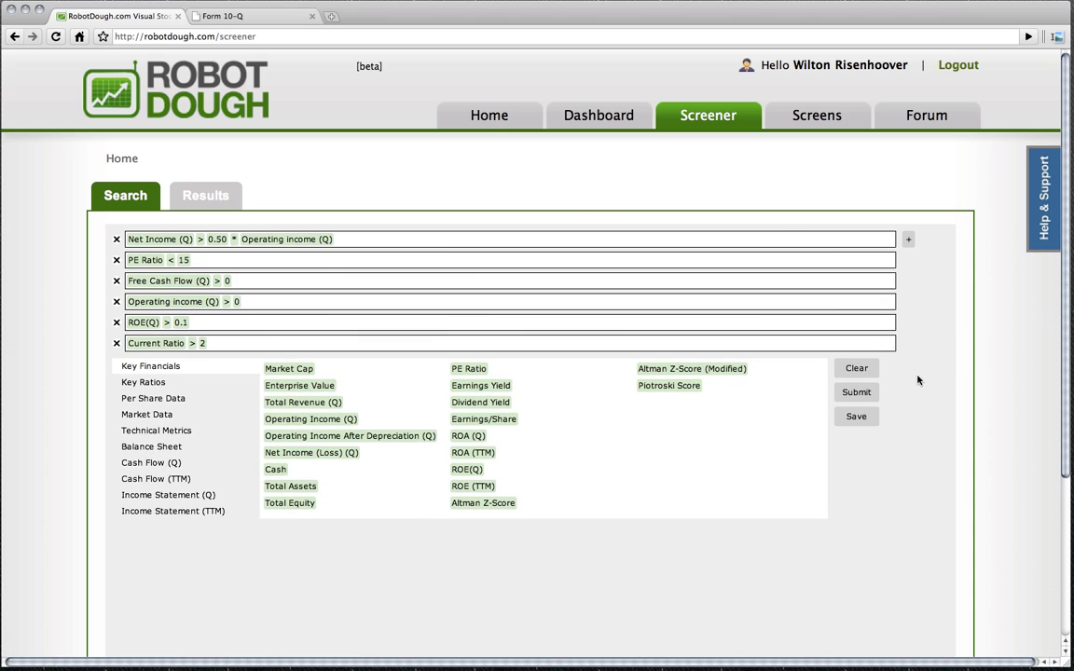
pyautogui.click(856, 417)
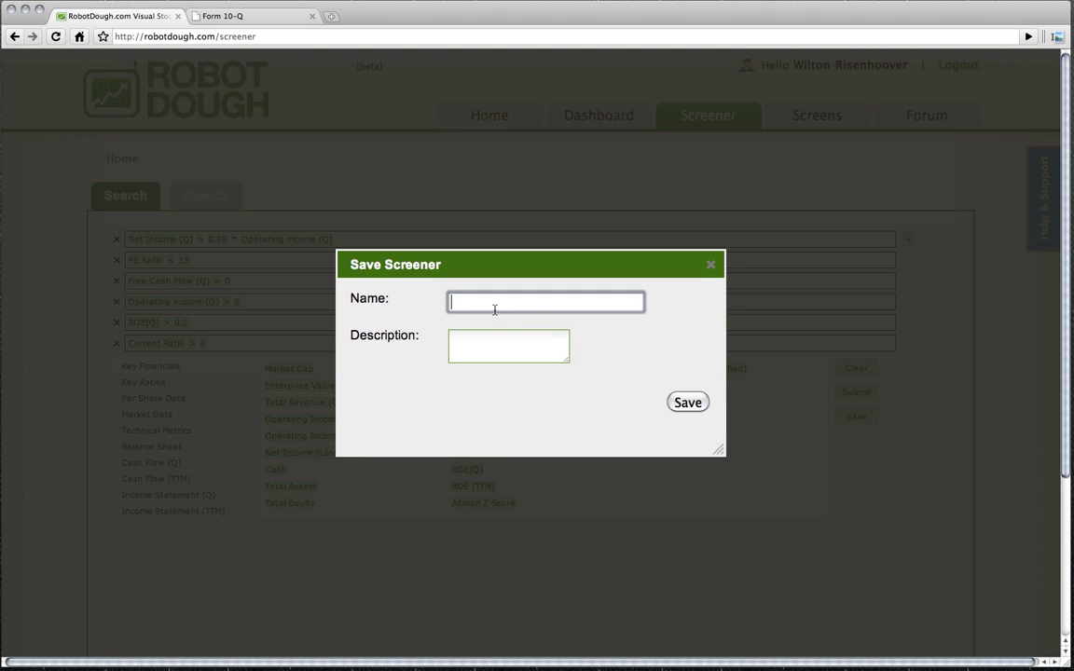
pyautogui.write('DemoScreen')
pyautogui.press('Tab')
pyautogui.write('This sc')
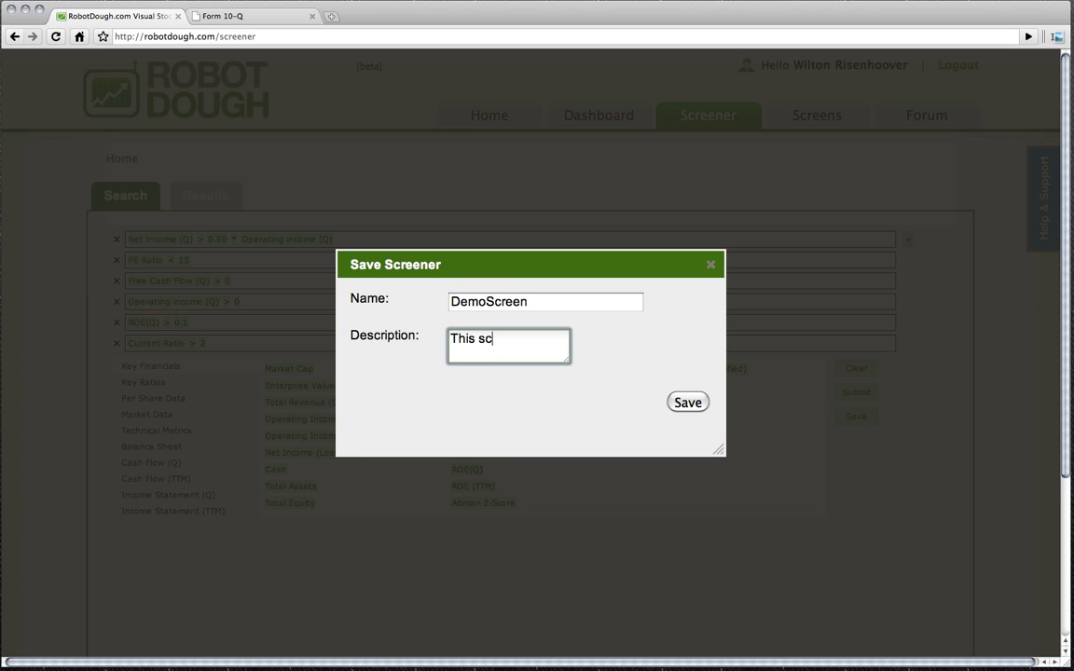
pyautogui.write('reen attempts to find under')
pyautogui.write('valued, yet ')
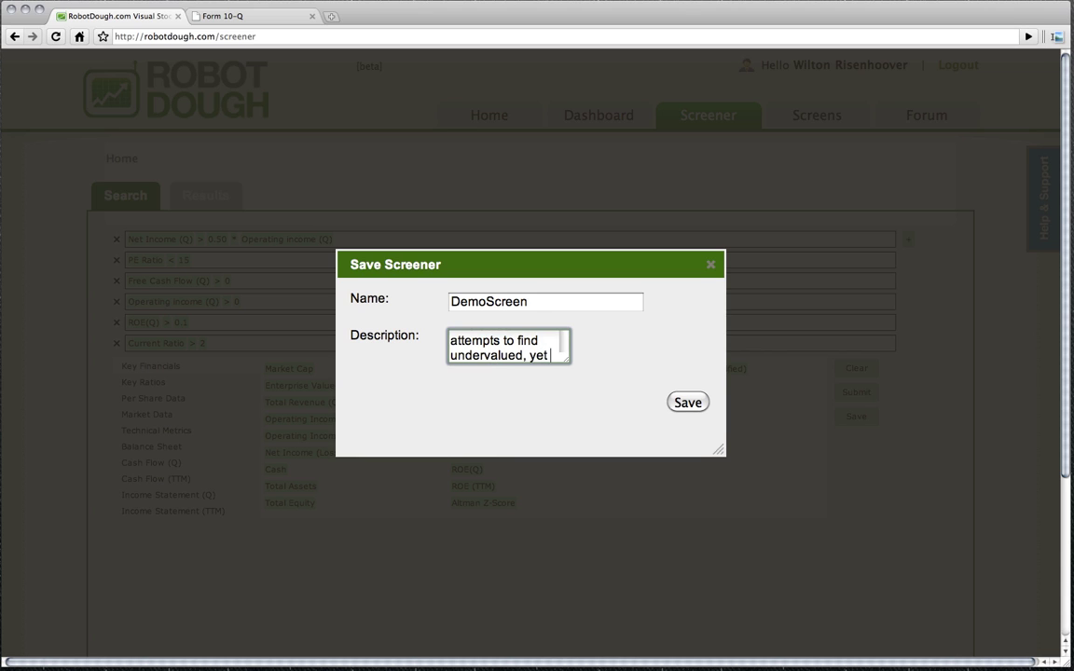
pyautogui.write('healthy compn')
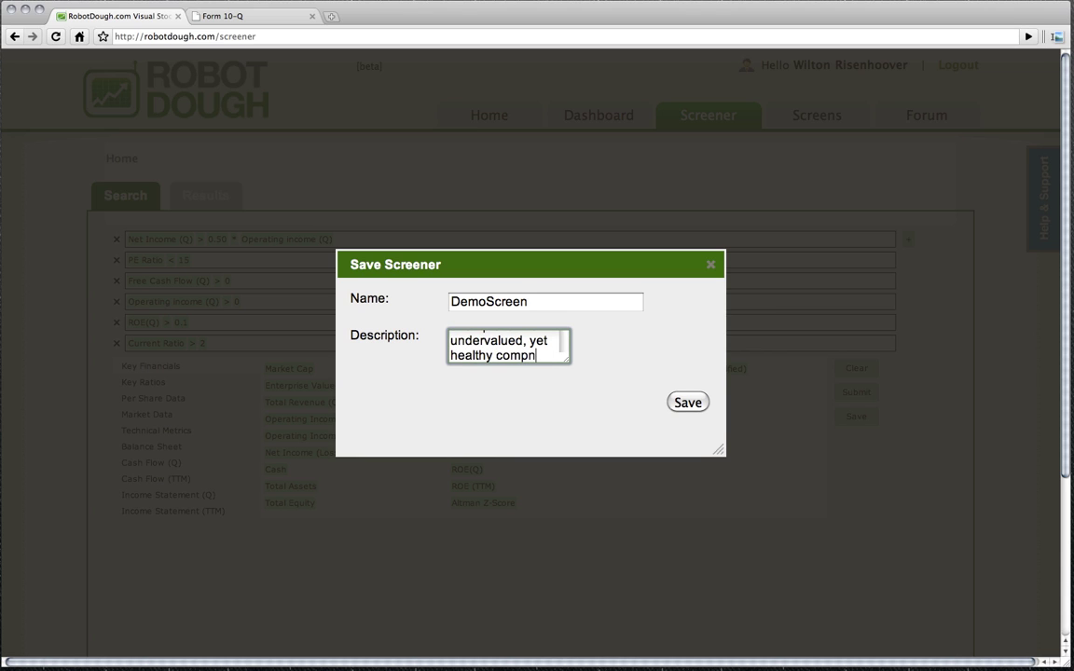
pyautogui.write('nies.')
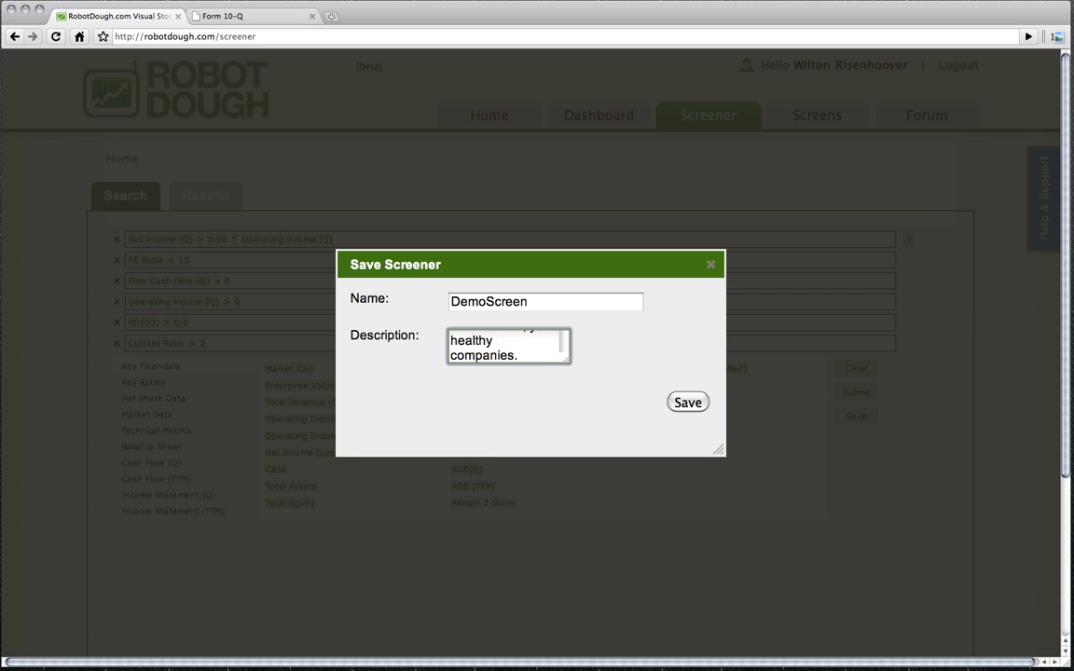
pyautogui.moveTo(565, 360); pyautogui.dragTo(668, 404)
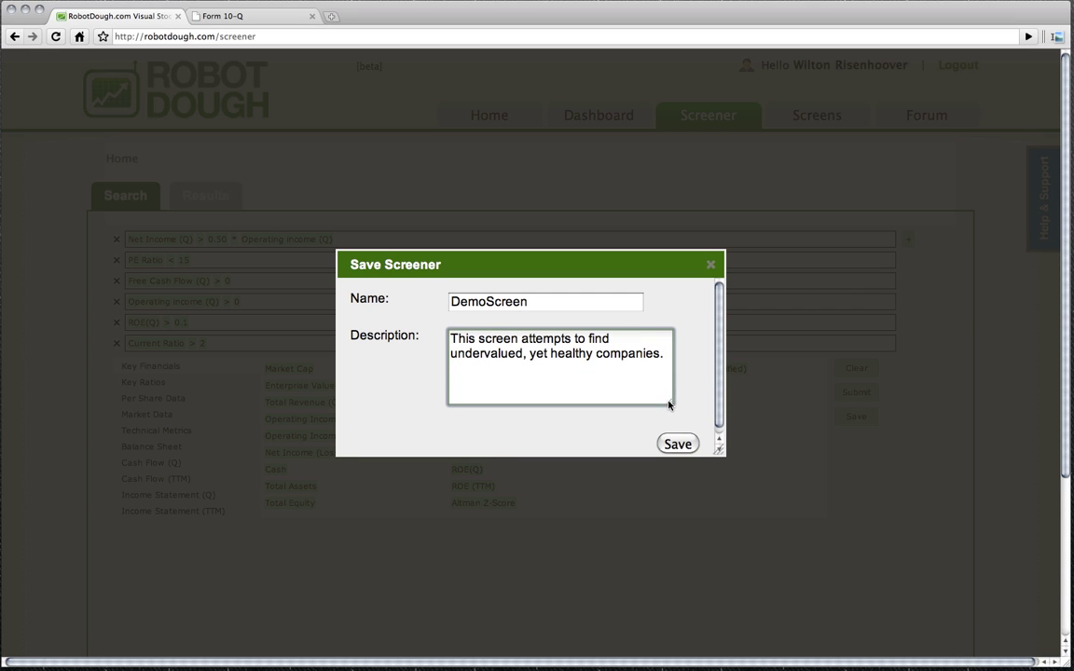
pyautogui.click(663, 444)
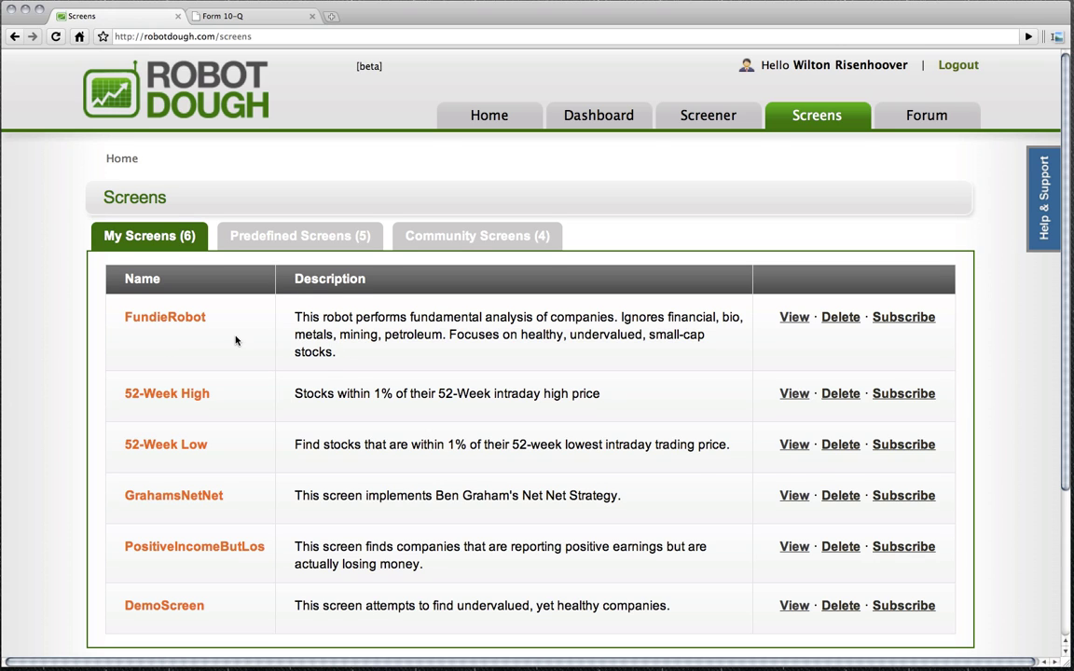
# Open the saved DemoScreen and look through its description, rules and matching stocks
pyautogui.scroll(-3, 172, 452)
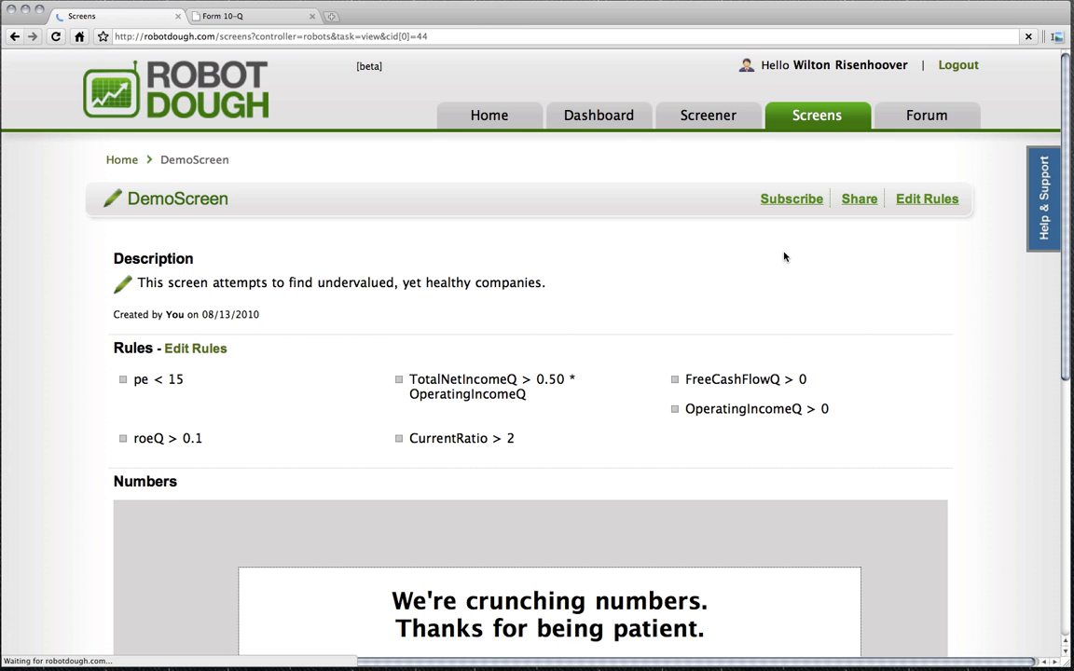
pyautogui.scroll(-3, 786, 254)
pyautogui.scroll(-1, 879, 239)
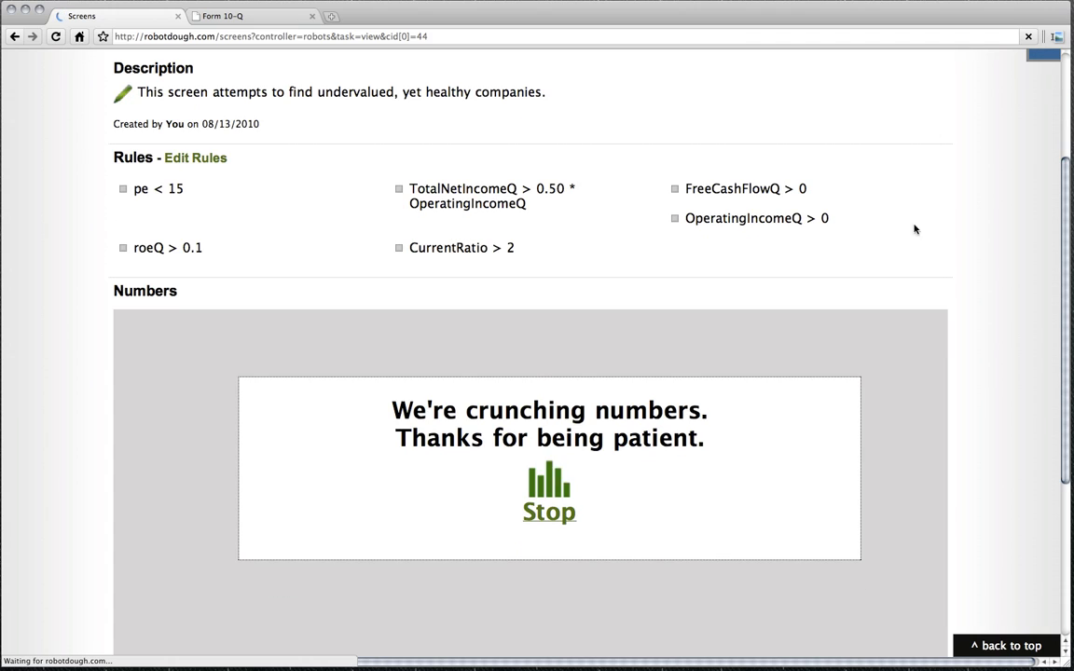
pyautogui.scroll(-6, 620, 354)
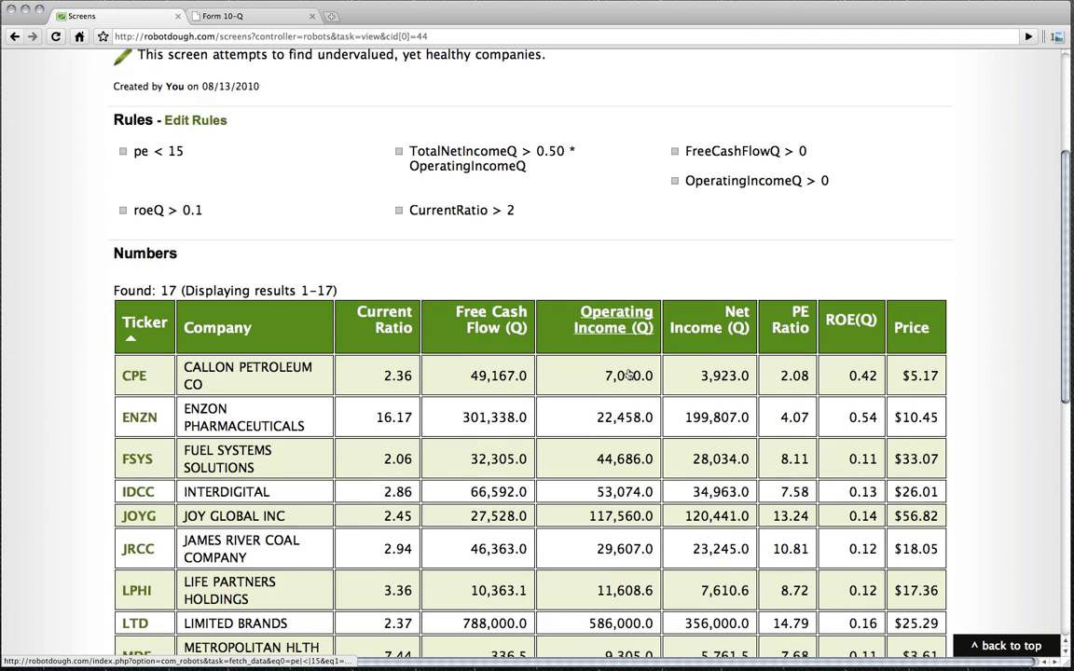
pyautogui.scroll(-2, 624, 374)
pyautogui.scroll(11, 597, 368)
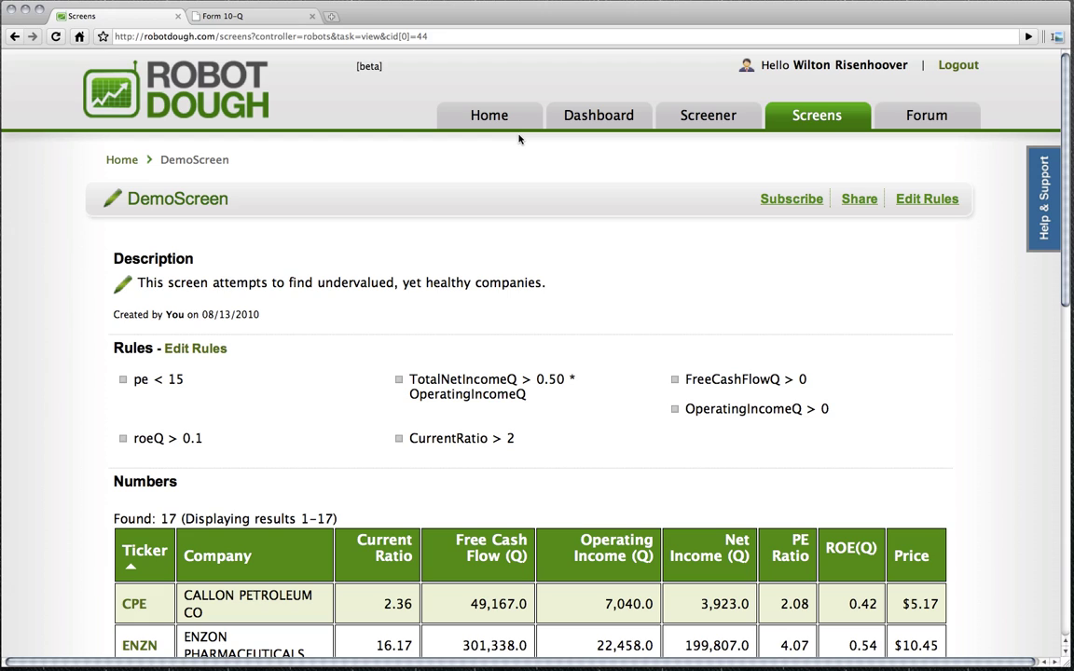
# Subscribe to DemoScreen, view the dashboard of watched stocks and return to the list of saved screens
pyautogui.click(791, 199)
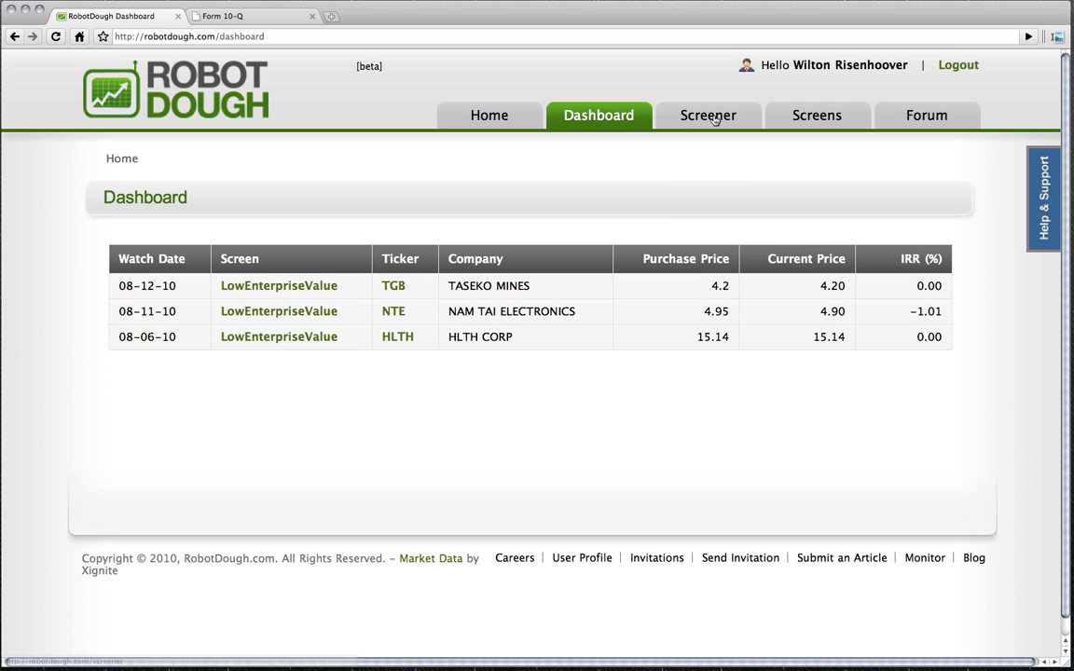
pyautogui.click(809, 117)
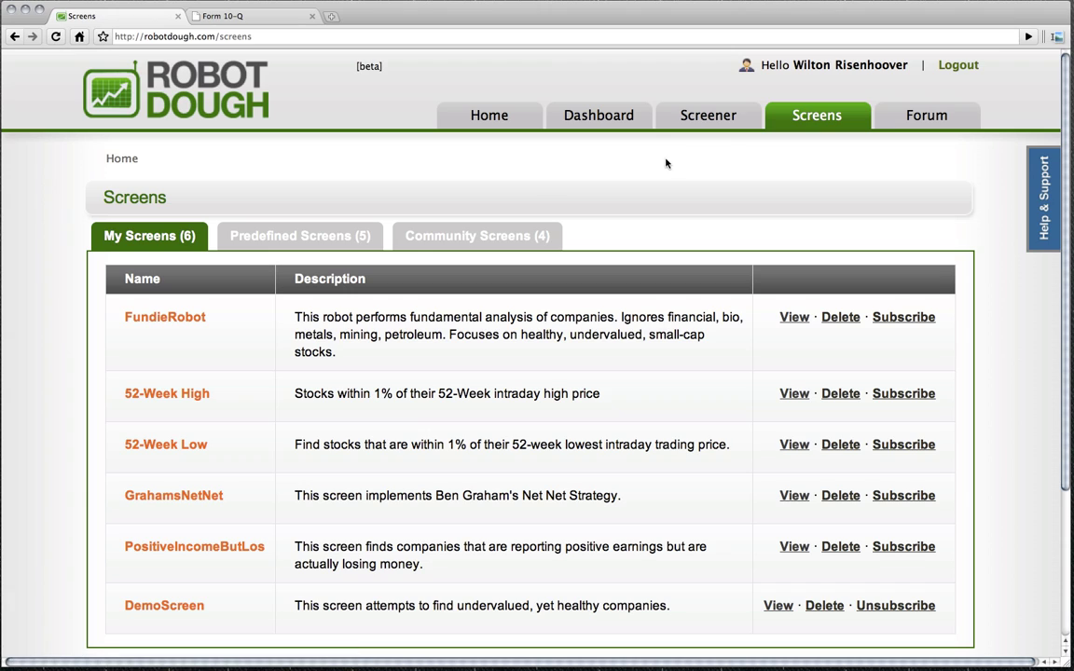